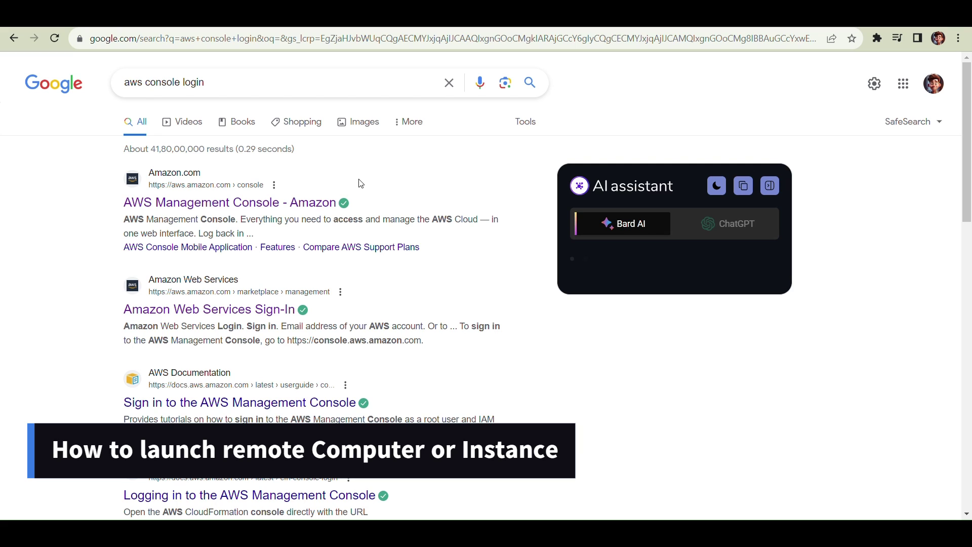
- Open the AWS Management Console page from the search results and sign in as the root user
{"action": "left_click", "coordinate": [312, 213]}
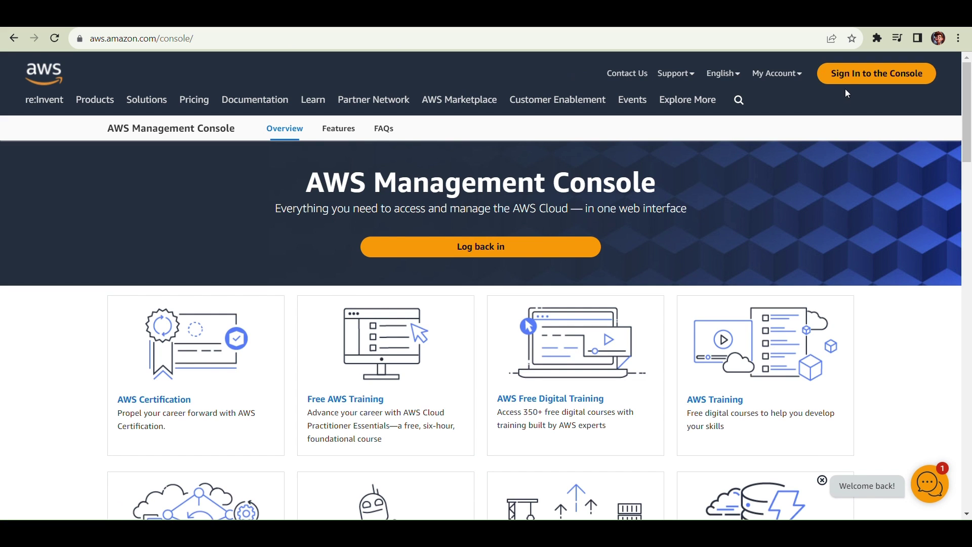
{"action": "left_click", "coordinate": [847, 81]}
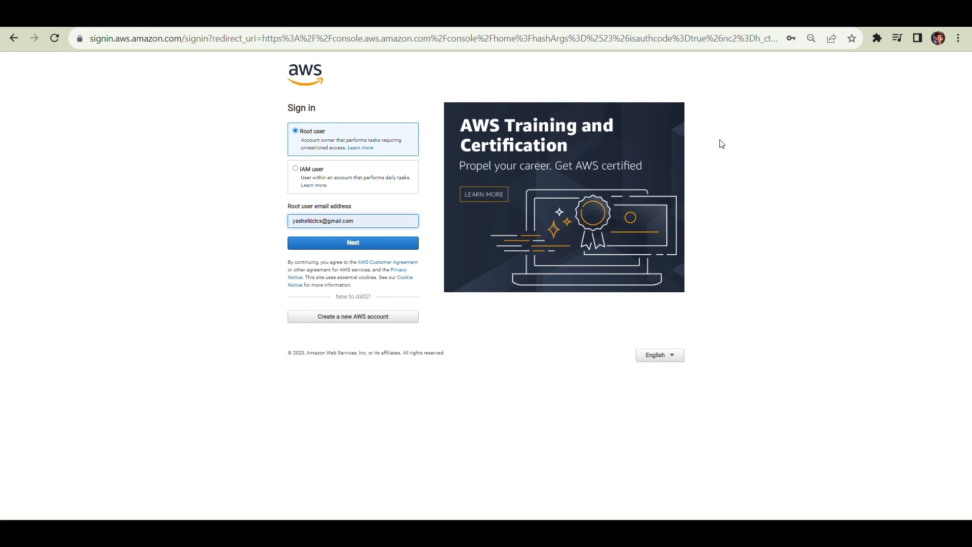
{"action": "left_click", "coordinate": [366, 252]}
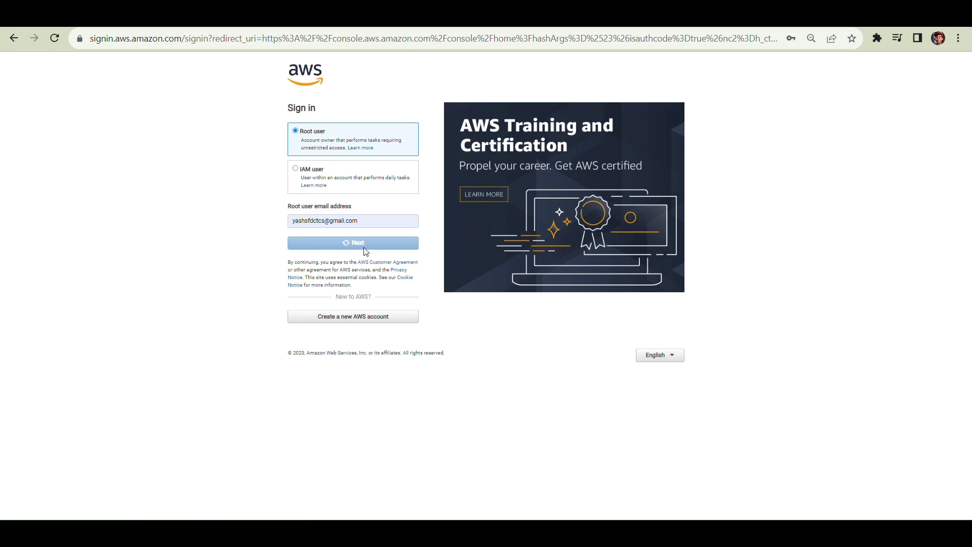
{"action": "left_click", "coordinate": [368, 189]}
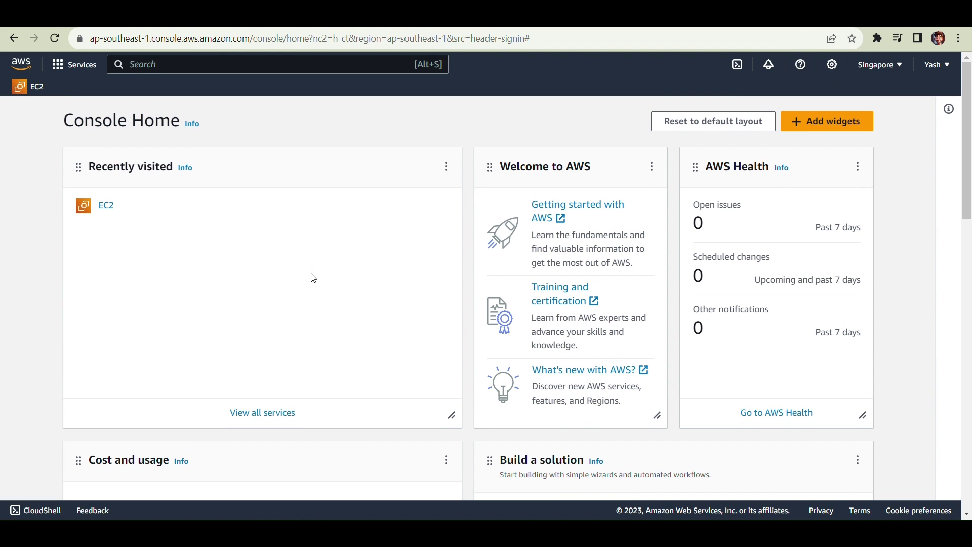
- Open the EC2 service from the Compute category of AWS services
{"action": "left_click", "coordinate": [76, 68]}
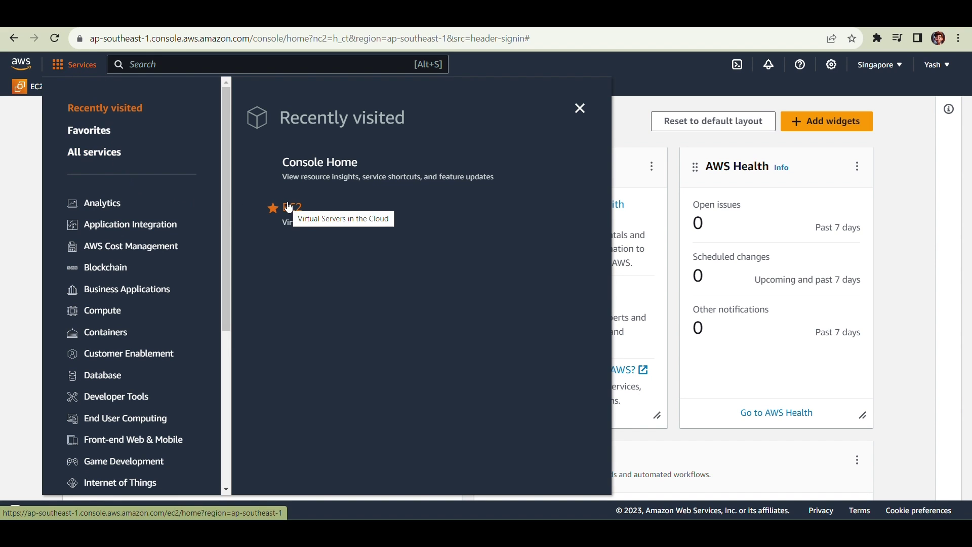
{"action": "left_click", "coordinate": [109, 309]}
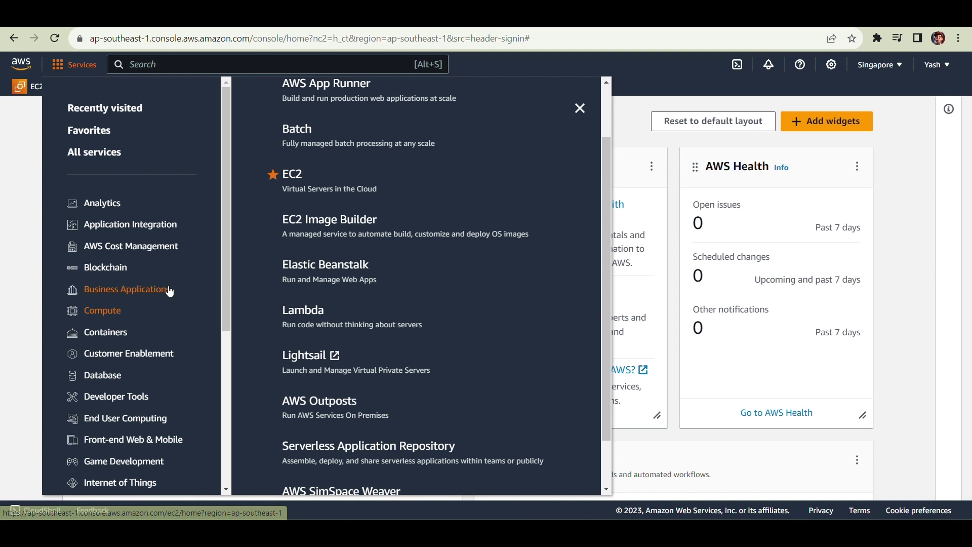
{"action": "left_click", "coordinate": [290, 178]}
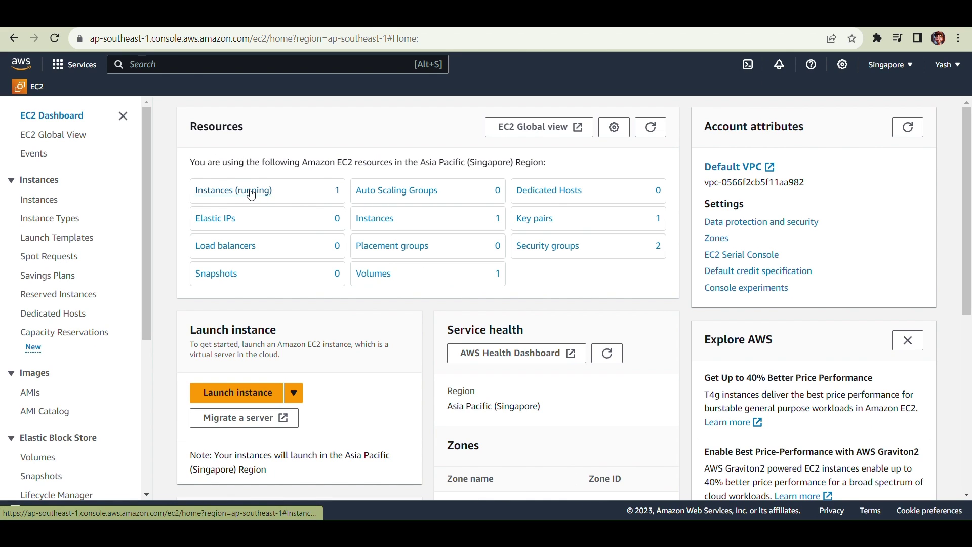
- List the running instances and open the MyWindows instance summary to review its details
{"action": "left_click", "coordinate": [252, 193]}
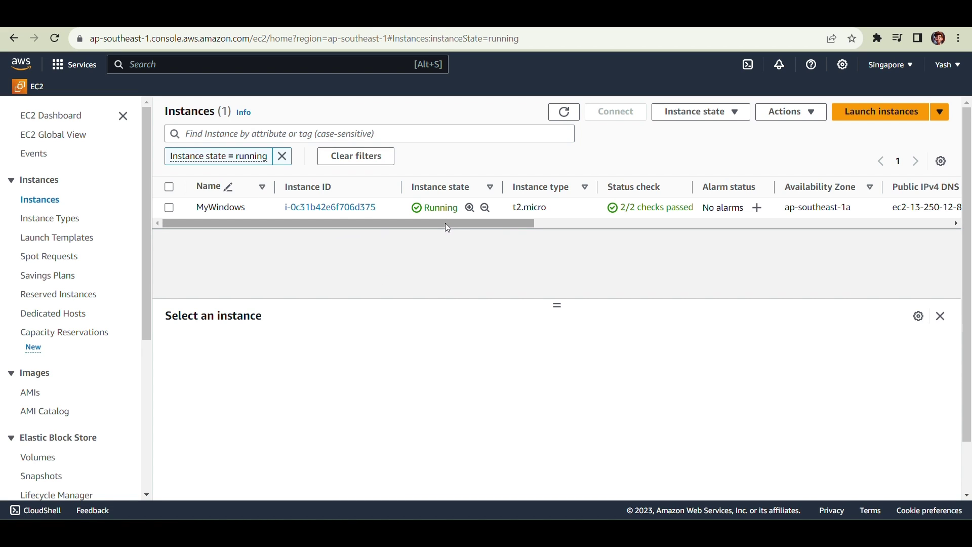
{"action": "left_click", "coordinate": [336, 208]}
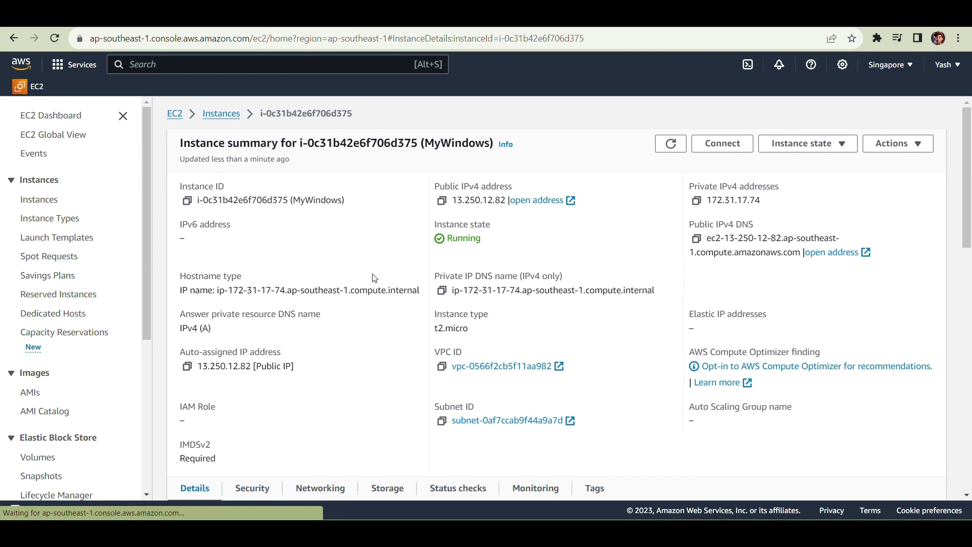
{"action": "scroll", "coordinate": [390, 319], "scroll_direction": "down", "scroll_amount": 4}
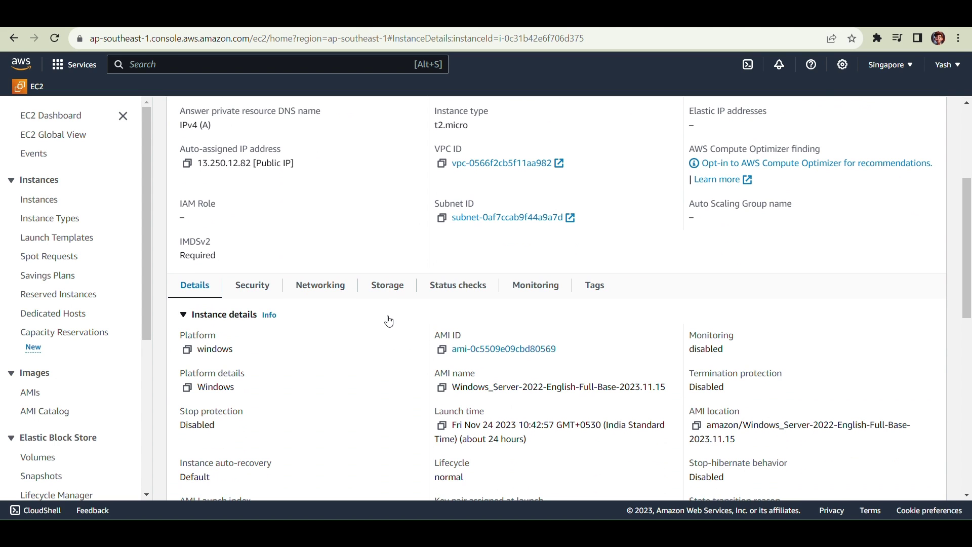
{"action": "scroll", "coordinate": [389, 321], "scroll_direction": "down", "scroll_amount": 4}
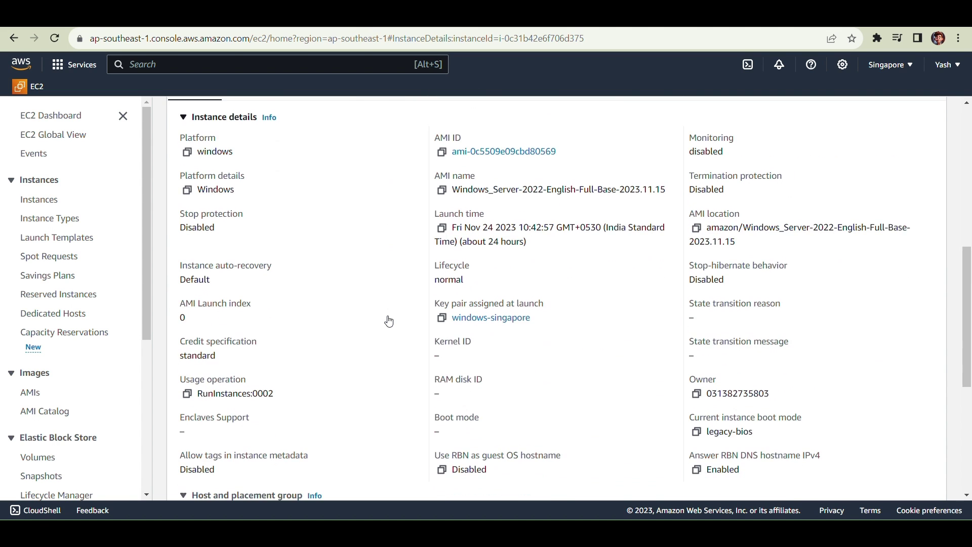
{"action": "scroll", "coordinate": [389, 320], "scroll_direction": "up", "scroll_amount": 8}
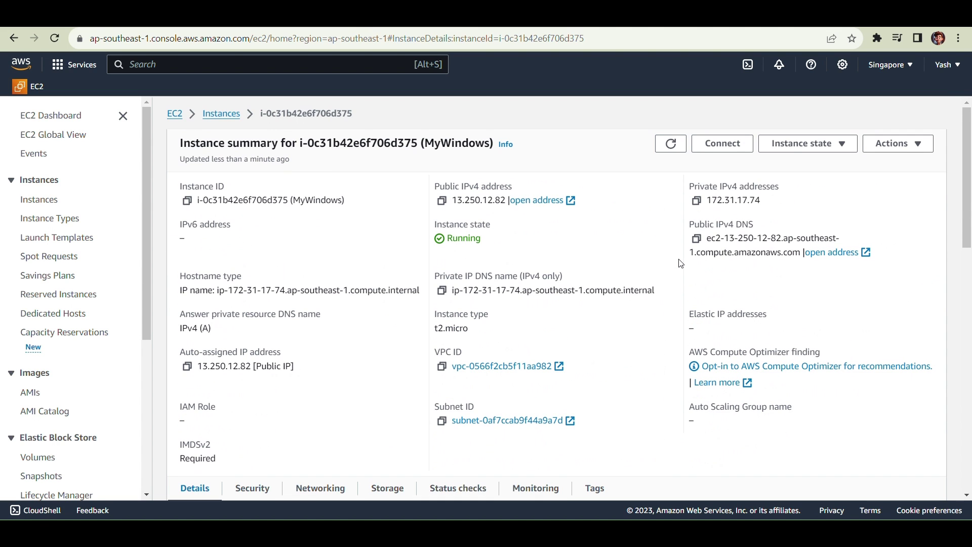
- Open the connection options for the MyWindows instance and display the RDP client details
{"action": "left_click", "coordinate": [714, 139]}
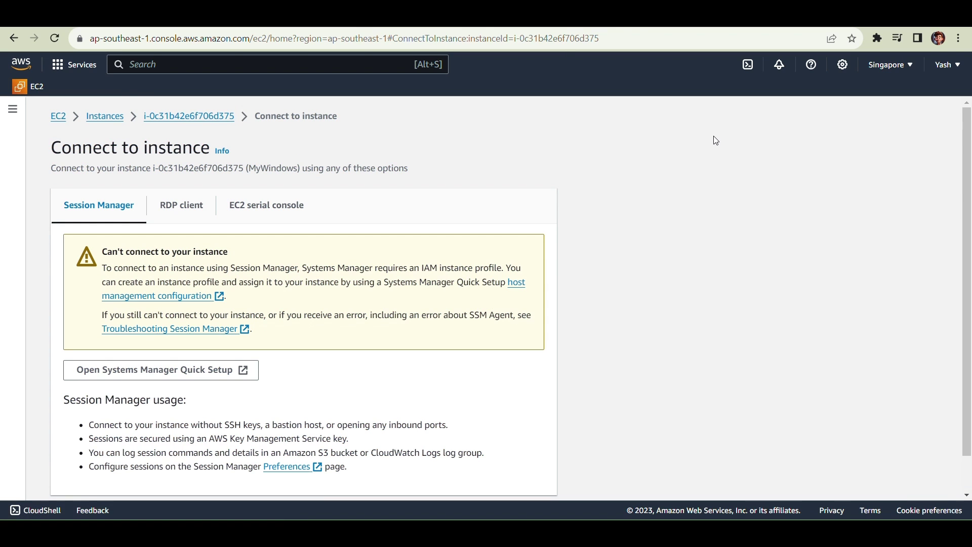
{"action": "scroll", "coordinate": [617, 237], "scroll_direction": "down", "scroll_amount": 1}
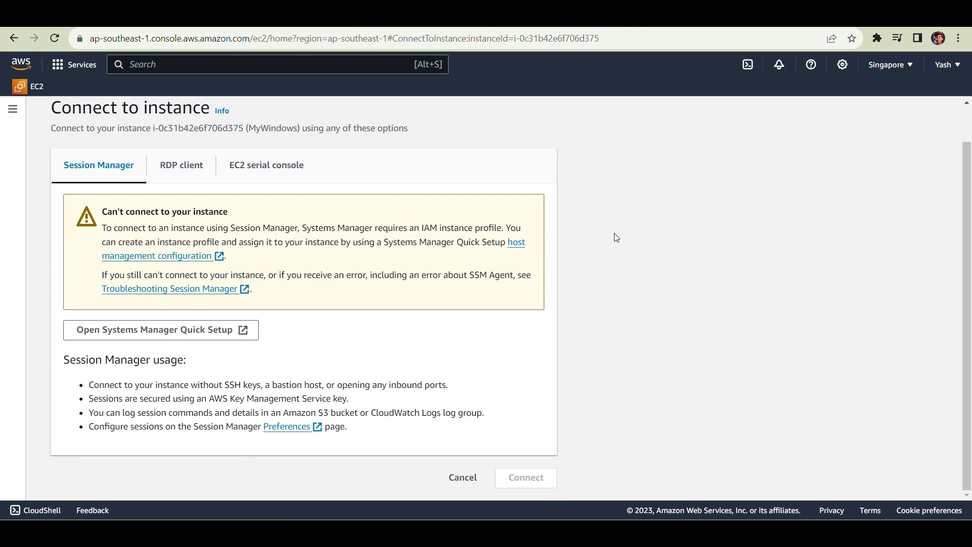
{"action": "left_click", "coordinate": [178, 177]}
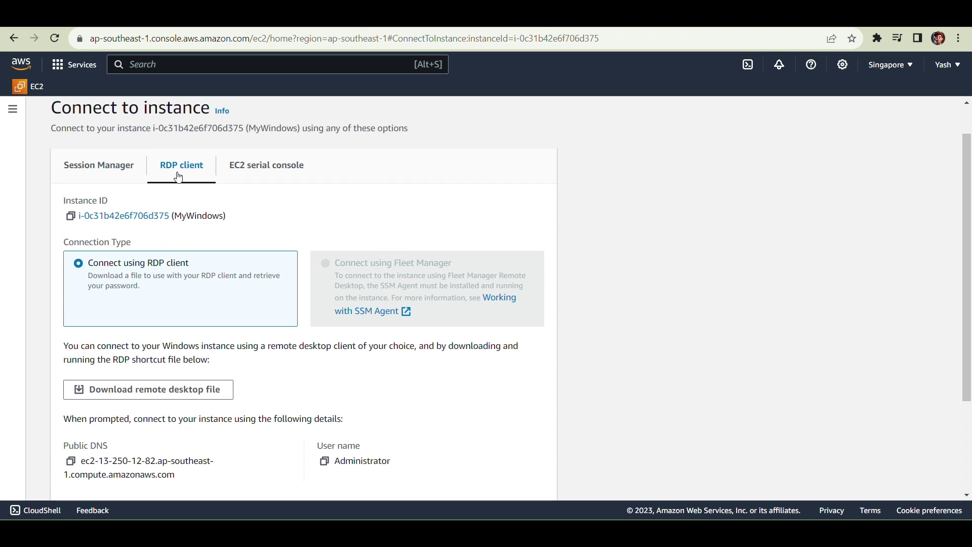
{"action": "scroll", "coordinate": [278, 234], "scroll_direction": "down", "scroll_amount": 1}
{"action": "scroll", "coordinate": [278, 234], "scroll_direction": "down", "scroll_amount": 2}
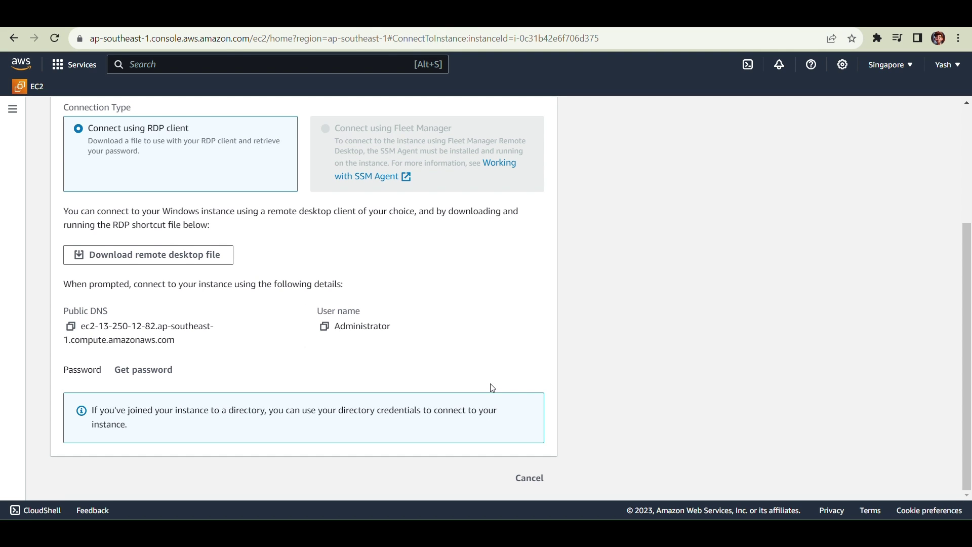
- Switch to File Explorer to check the windows-singapore.pem key file in Downloads, and return to the browser
{"action": "left_click", "coordinate": [542, 461]}
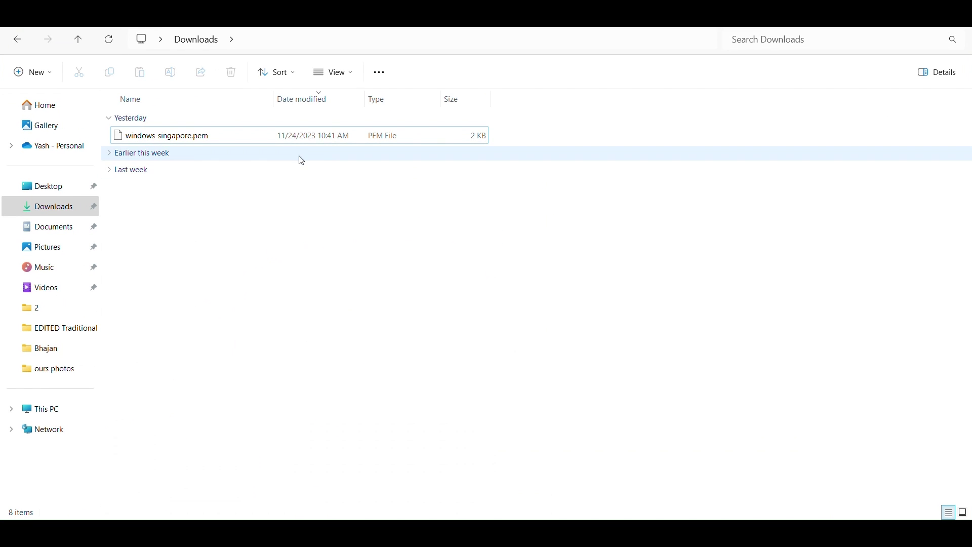
{"action": "left_click", "coordinate": [289, 142]}
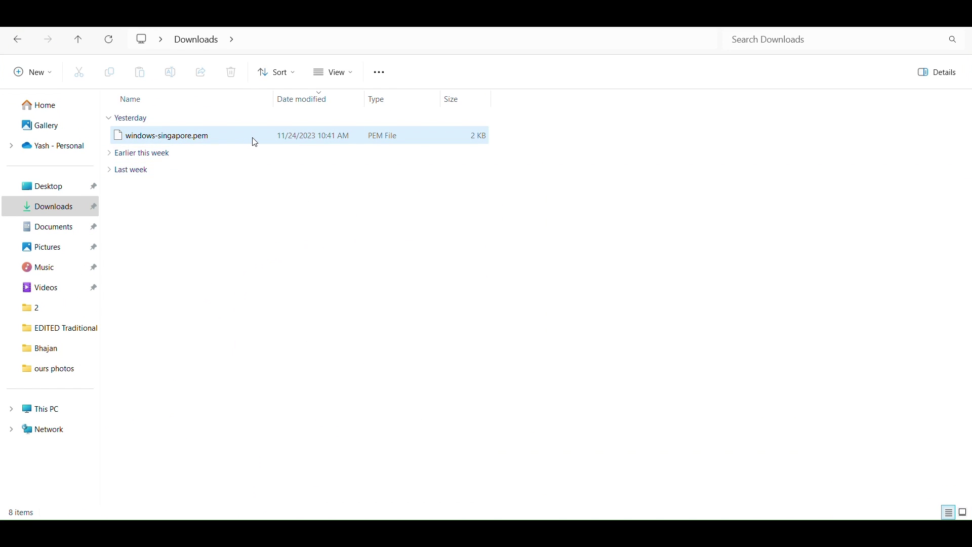
{"action": "left_click", "coordinate": [260, 149]}
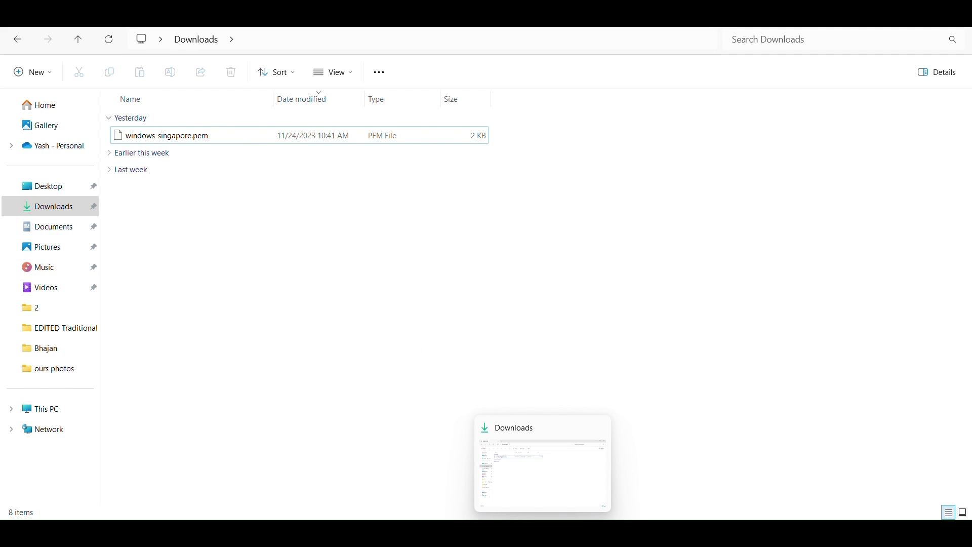
{"action": "left_click", "coordinate": [542, 535]}
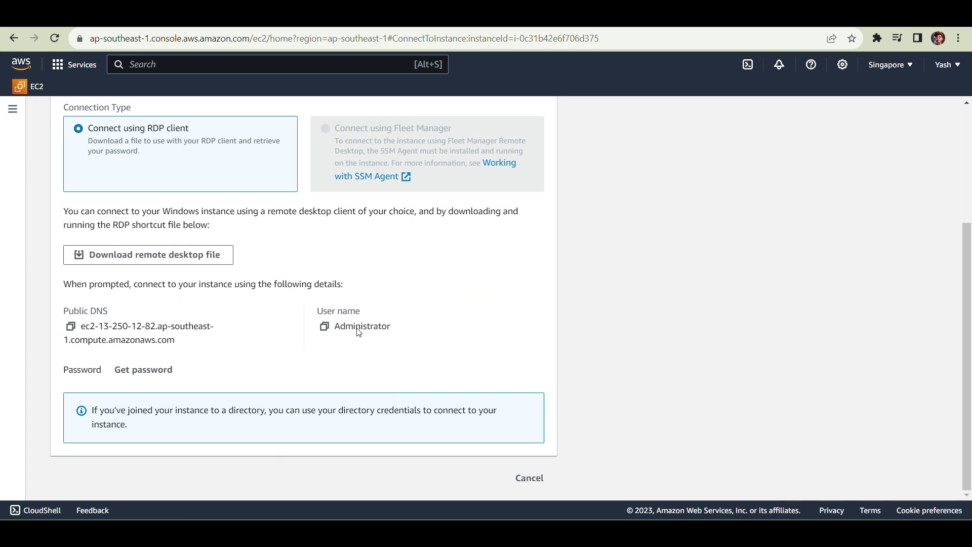
- Request the instance's Windows password, upload the private key file windows-singapore.pem, and decrypt the password
{"action": "left_click", "coordinate": [166, 370]}
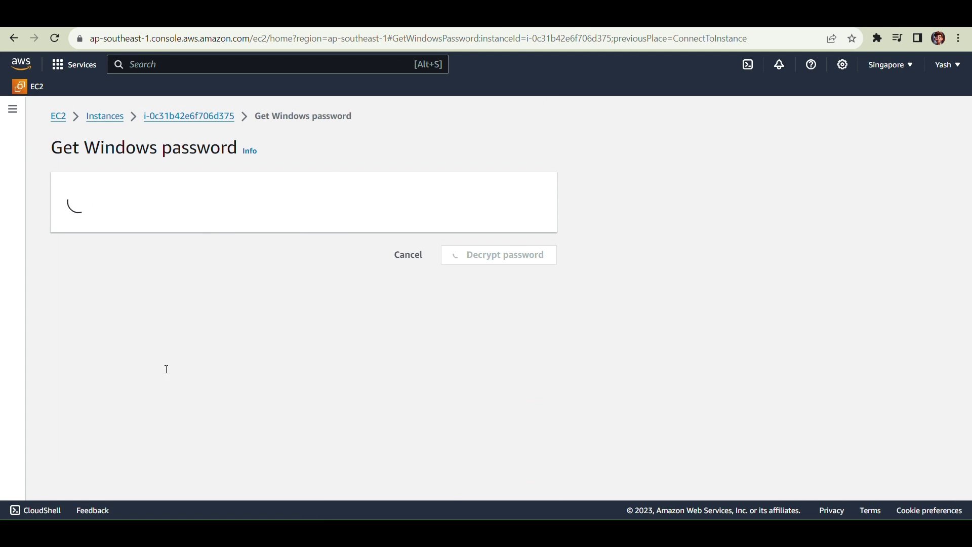
{"action": "scroll", "coordinate": [280, 323], "scroll_direction": "down", "scroll_amount": 1}
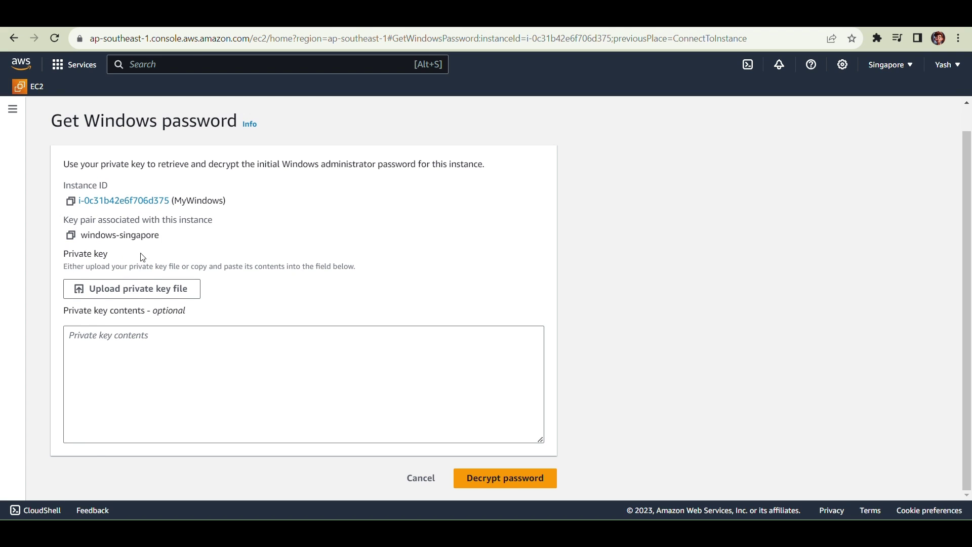
{"action": "left_click", "coordinate": [151, 287]}
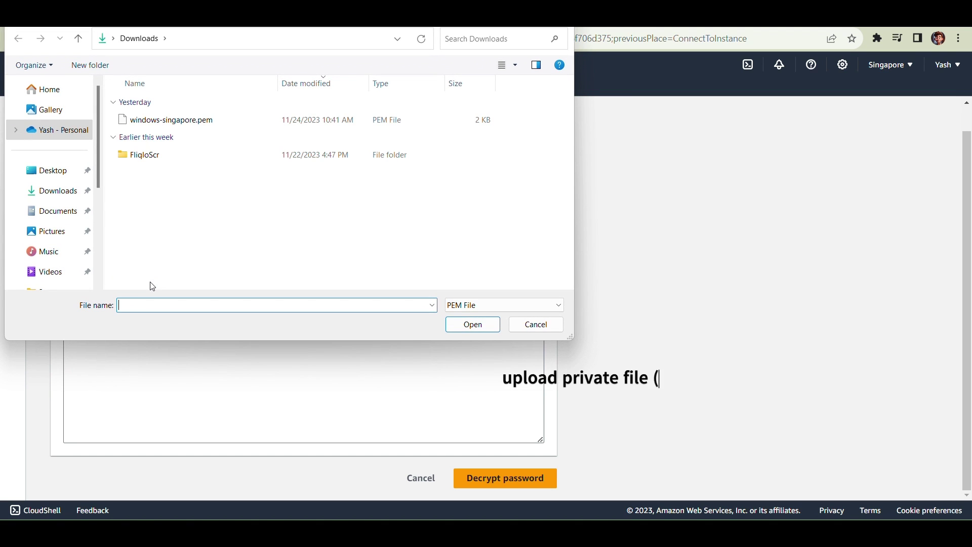
{"action": "left_click", "coordinate": [115, 140]}
{"action": "double_click", "coordinate": [159, 124]}
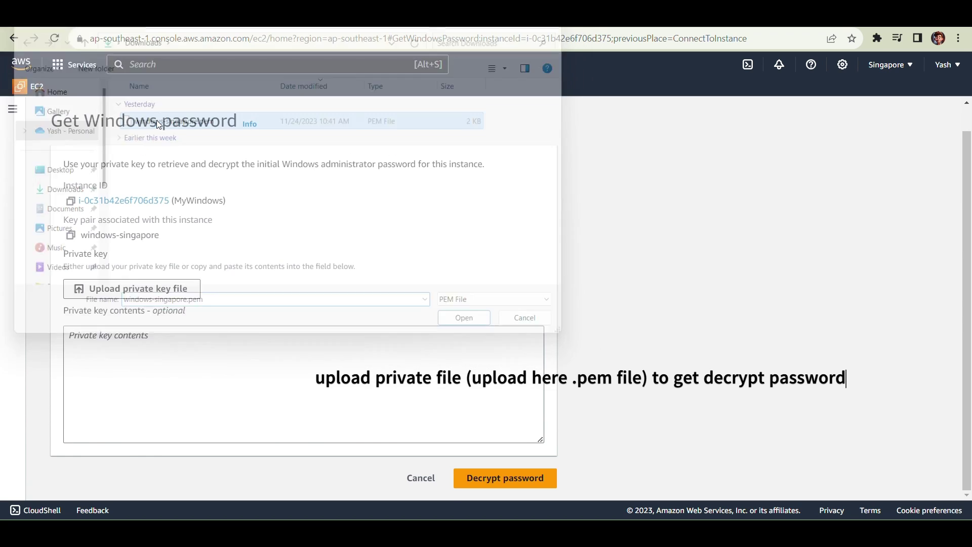
{"action": "scroll", "coordinate": [277, 259], "scroll_direction": "down", "scroll_amount": 1}
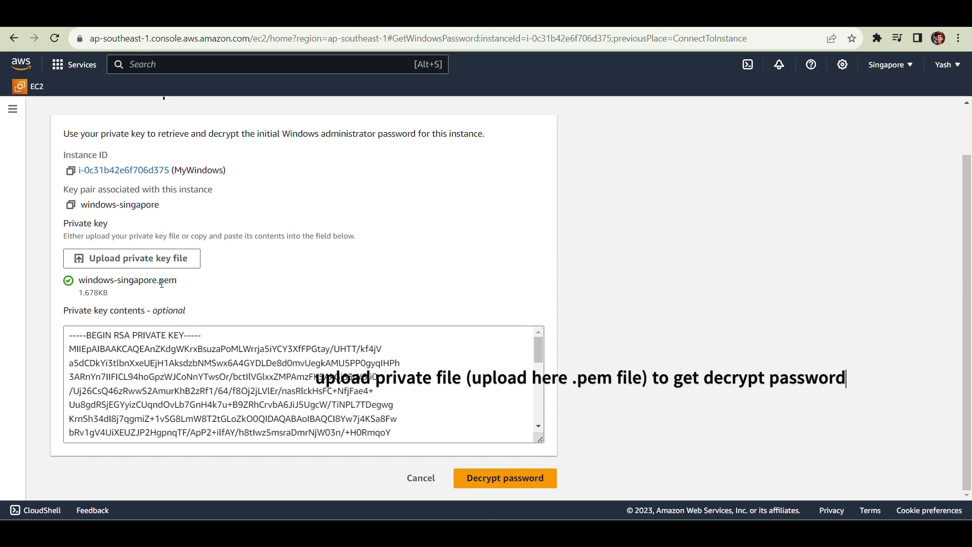
{"action": "left_click", "coordinate": [481, 476]}
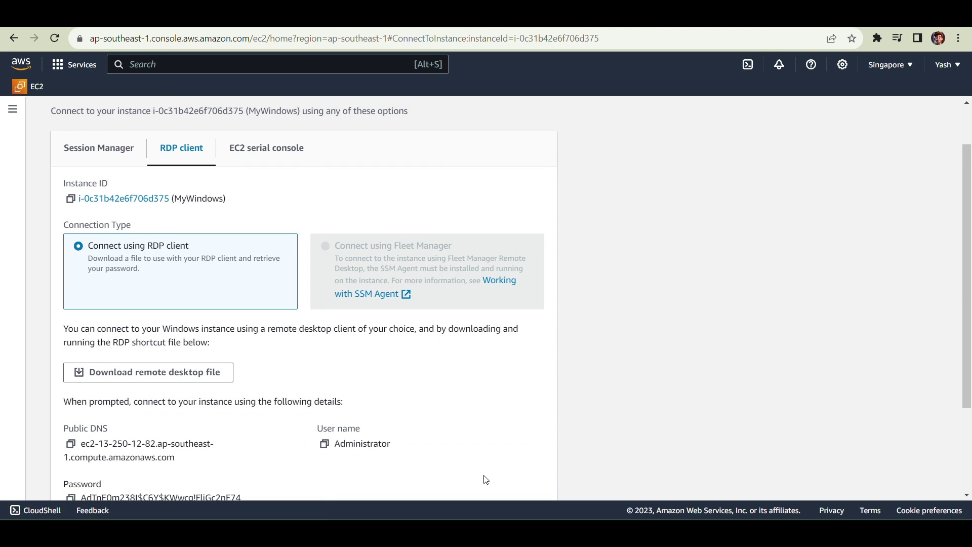
- Review the RDP connection details, search Windows for RDC, and open Remote Desktop Connection
{"action": "scroll", "coordinate": [447, 382], "scroll_direction": "down", "scroll_amount": 3}
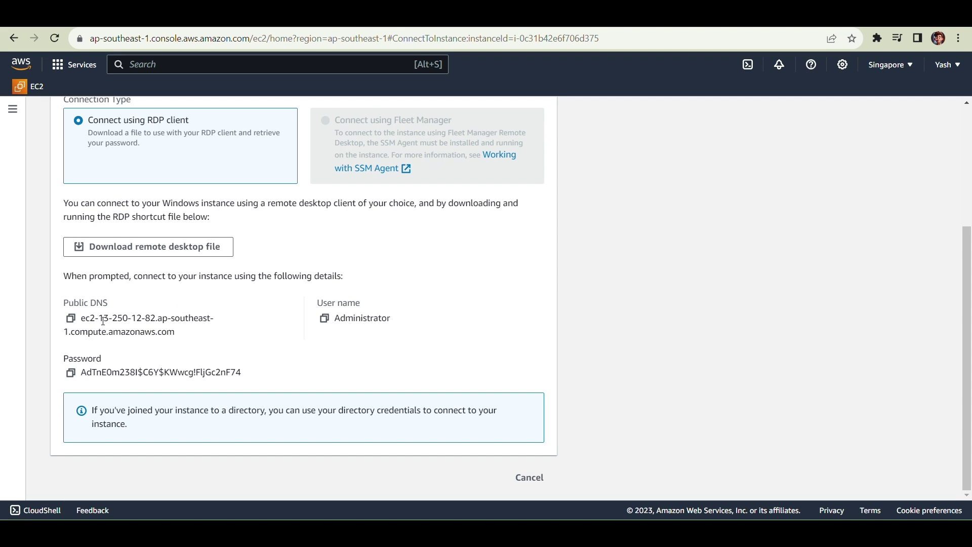
{"action": "left_click_drag", "start_coordinate": [99, 318], "coordinate": [156, 319]}
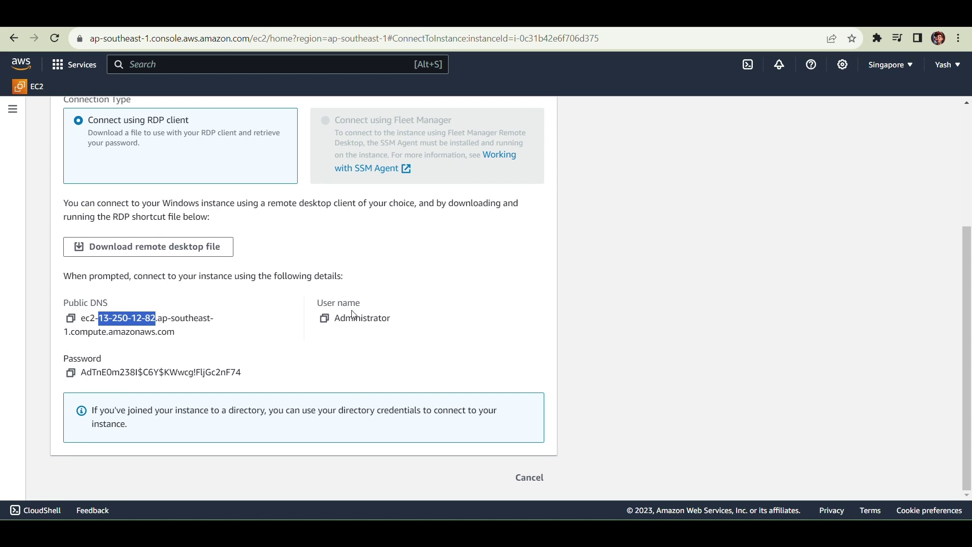
{"action": "left_click", "coordinate": [335, 355]}
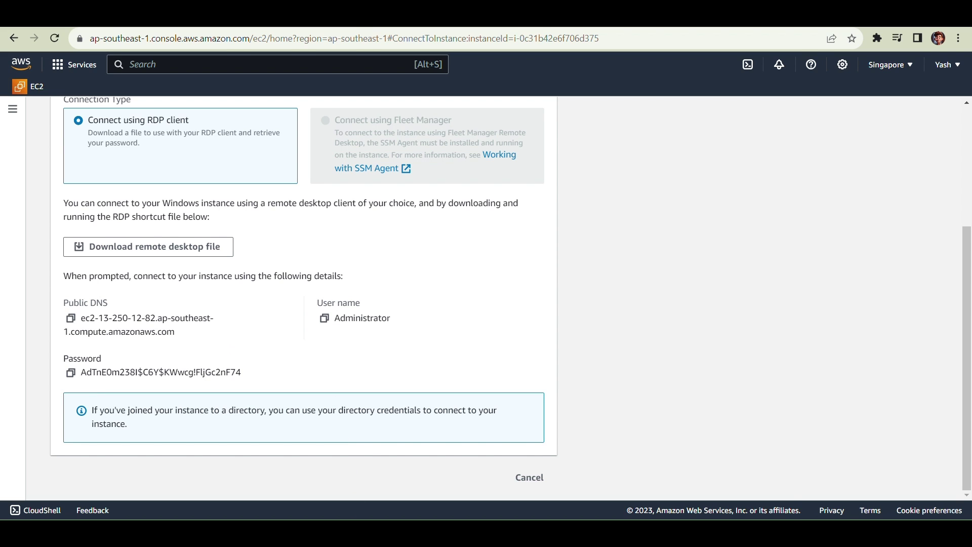
{"action": "key", "text": "super+s"}
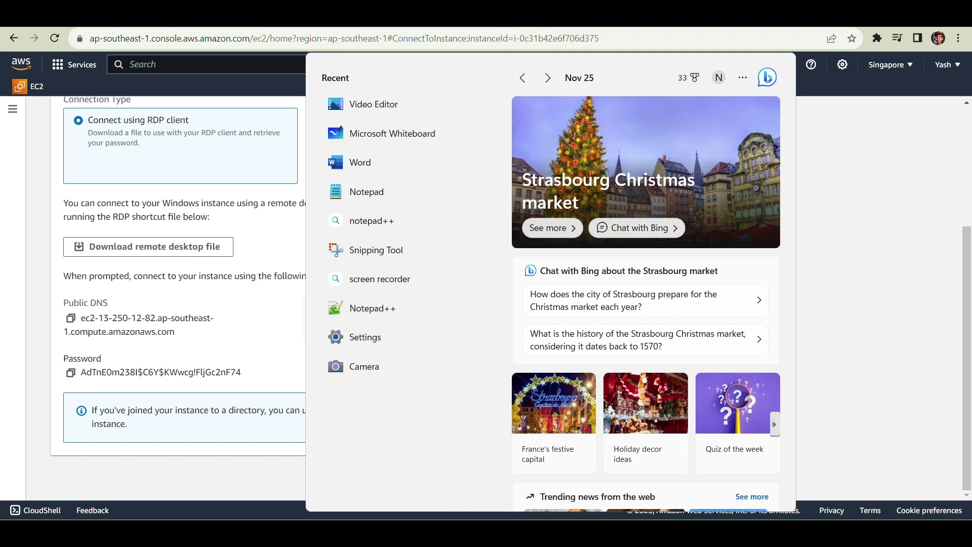
{"action": "type", "text": "RDC"}
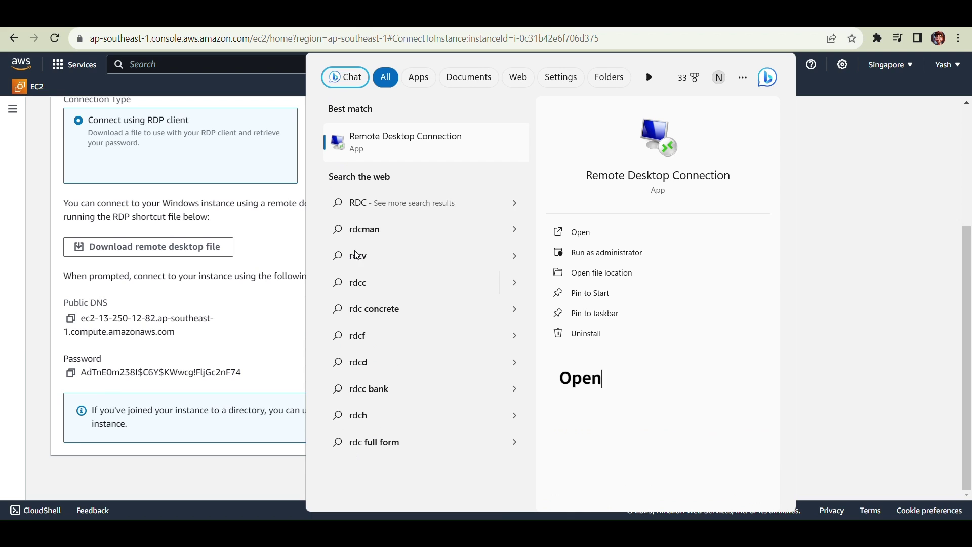
{"action": "left_click", "coordinate": [379, 150]}
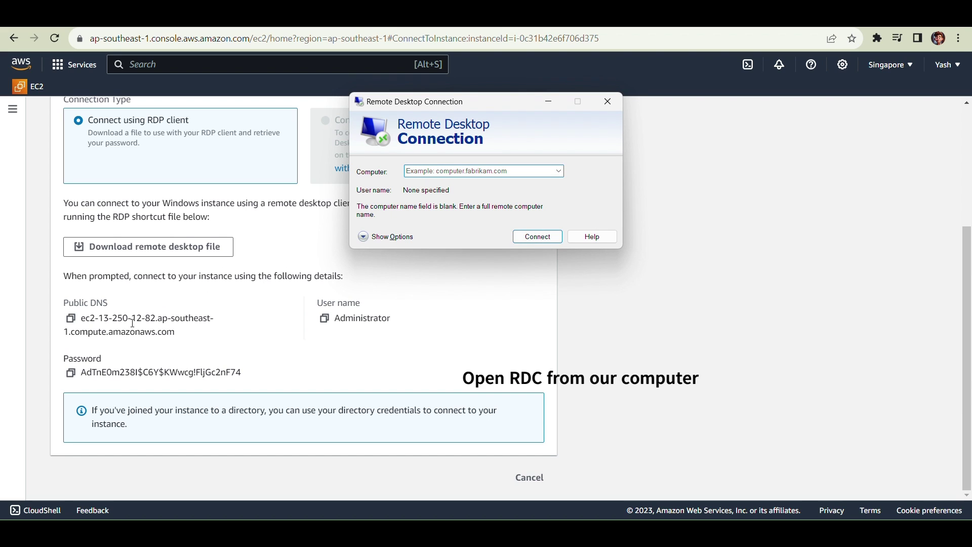
- Copy 13-250-12-82 from the instance's public DNS, and enter it as the computer in the expanded Remote Desktop Connection options
{"action": "left_click_drag", "start_coordinate": [100, 319], "coordinate": [153, 319]}
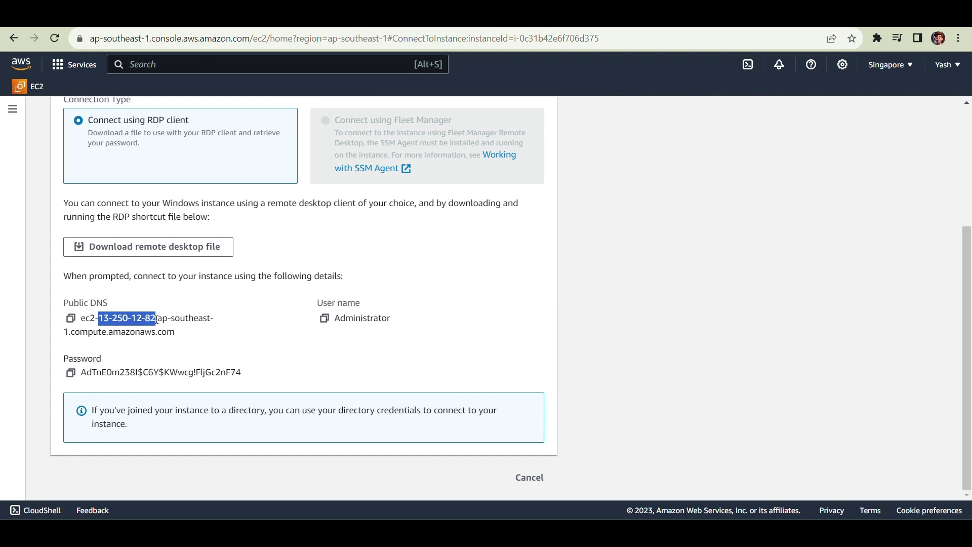
{"action": "key", "text": "ctrl+c"}
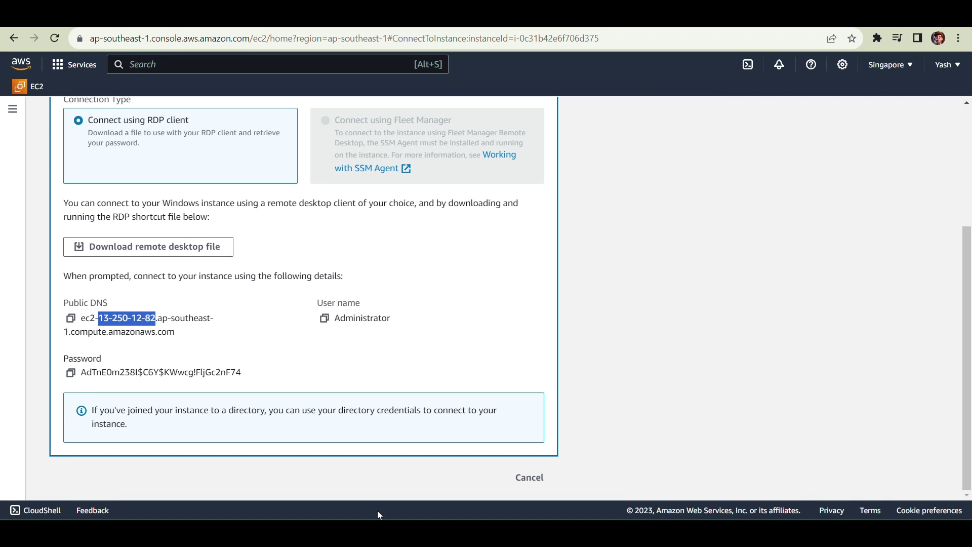
{"action": "key", "text": "alt+Tab"}
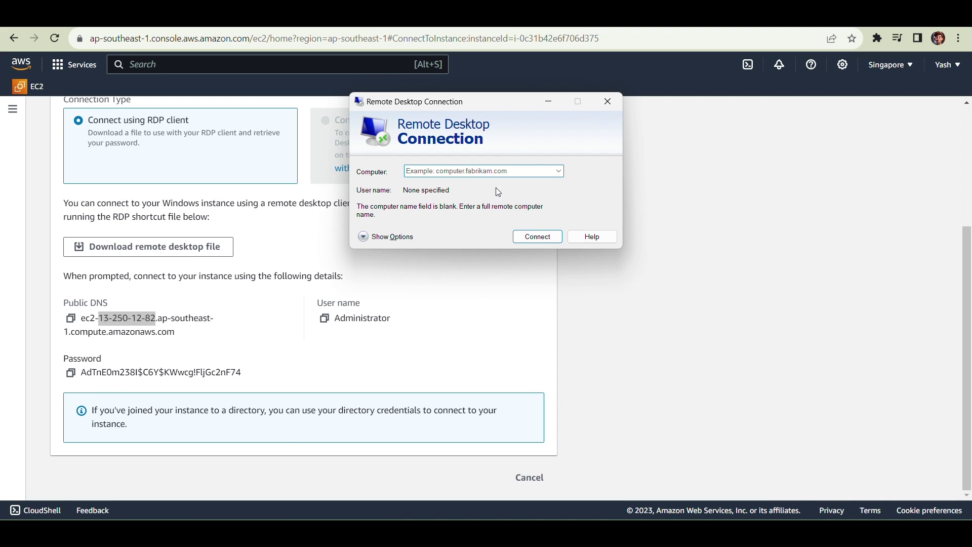
{"action": "left_click", "coordinate": [365, 237]}
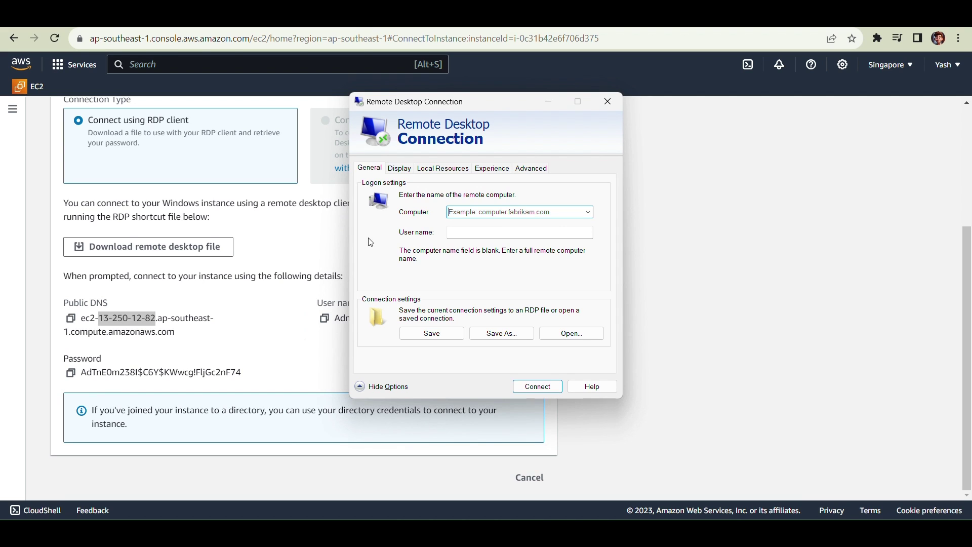
{"action": "left_click", "coordinate": [501, 214]}
{"action": "key", "text": "ctrl+v"}
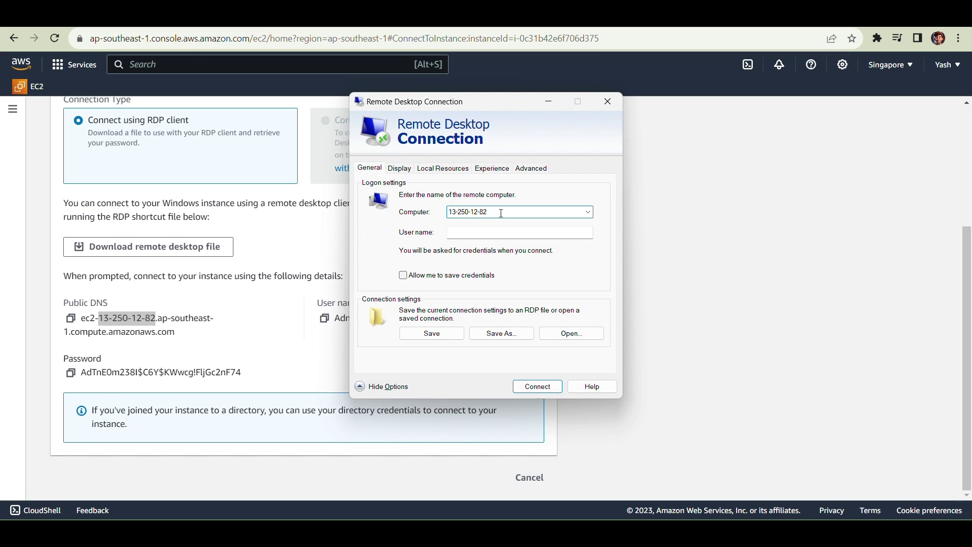
- Copy the user name Administrator from the RDP details into Remote Desktop Connection, and try to connect to the instance
{"action": "left_click", "coordinate": [295, 335]}
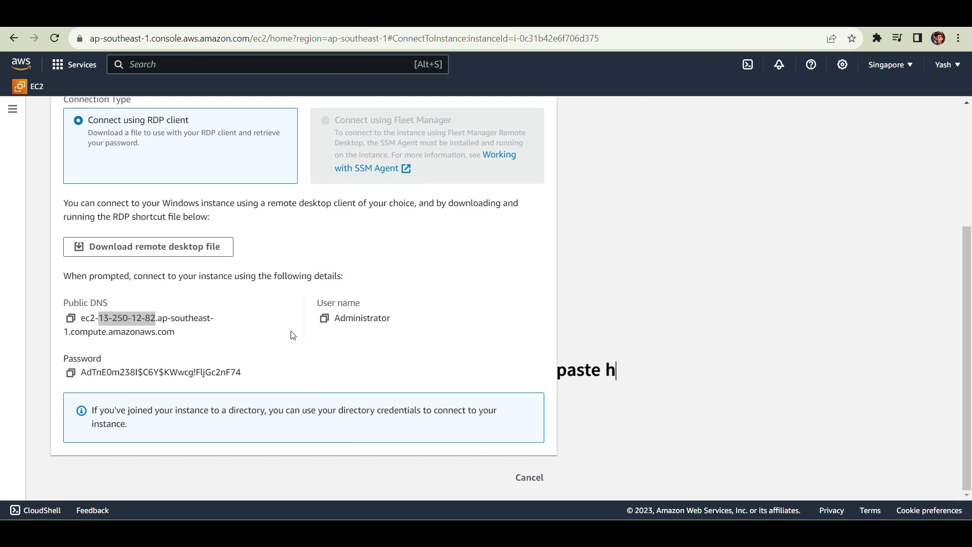
{"action": "left_click", "coordinate": [325, 322]}
{"action": "mouse_move", "coordinate": [696, 535]}
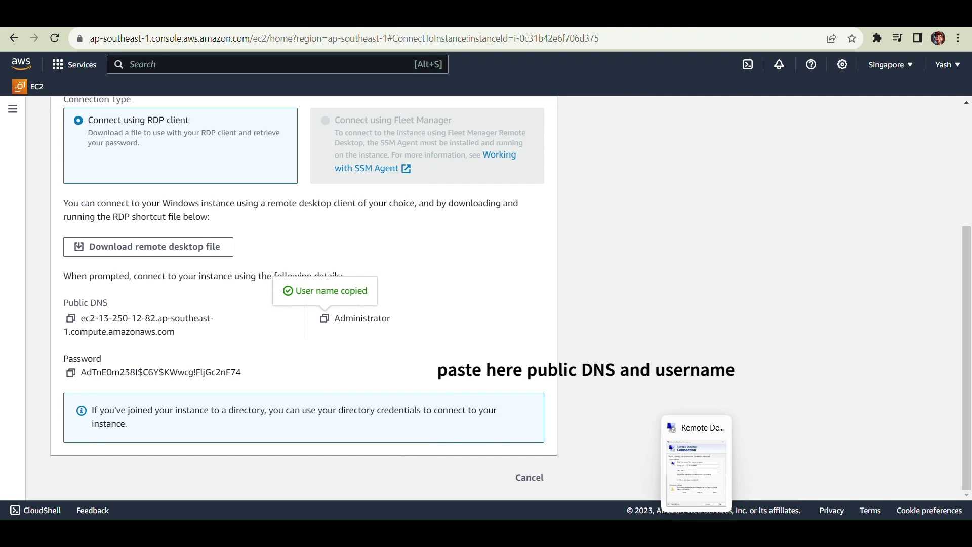
{"action": "left_click", "coordinate": [696, 471]}
{"action": "left_click", "coordinate": [498, 232]}
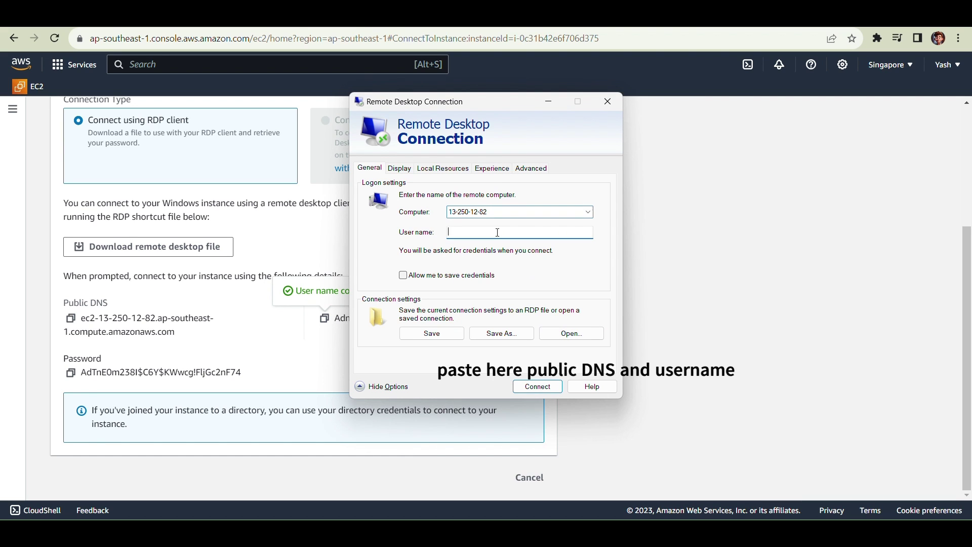
{"action": "key", "text": "ctrl+v"}
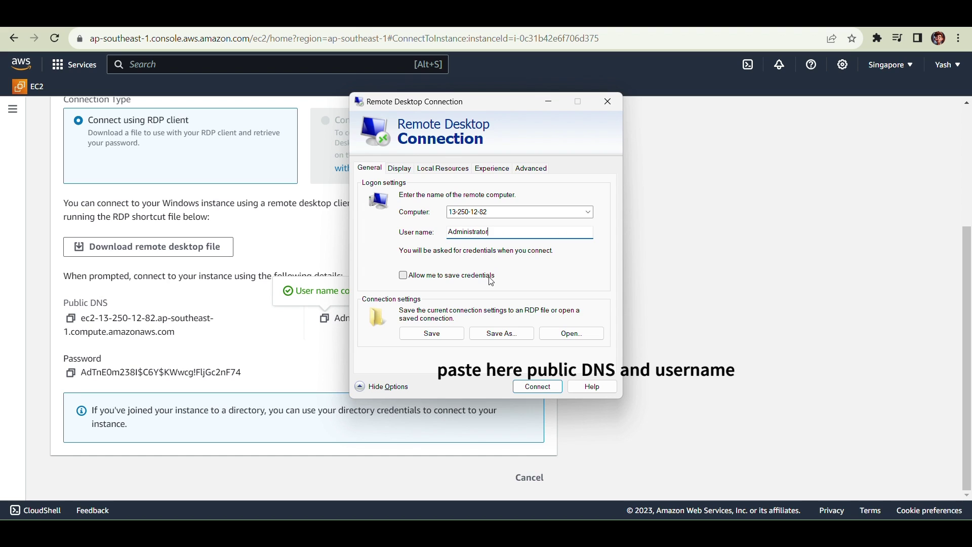
{"action": "left_click", "coordinate": [537, 386]}
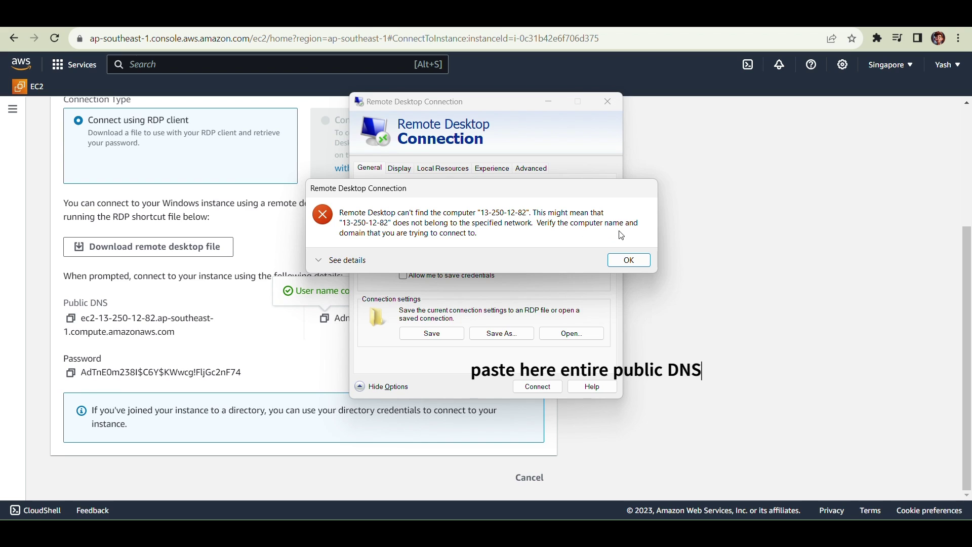
{"action": "left_click", "coordinate": [615, 261]}
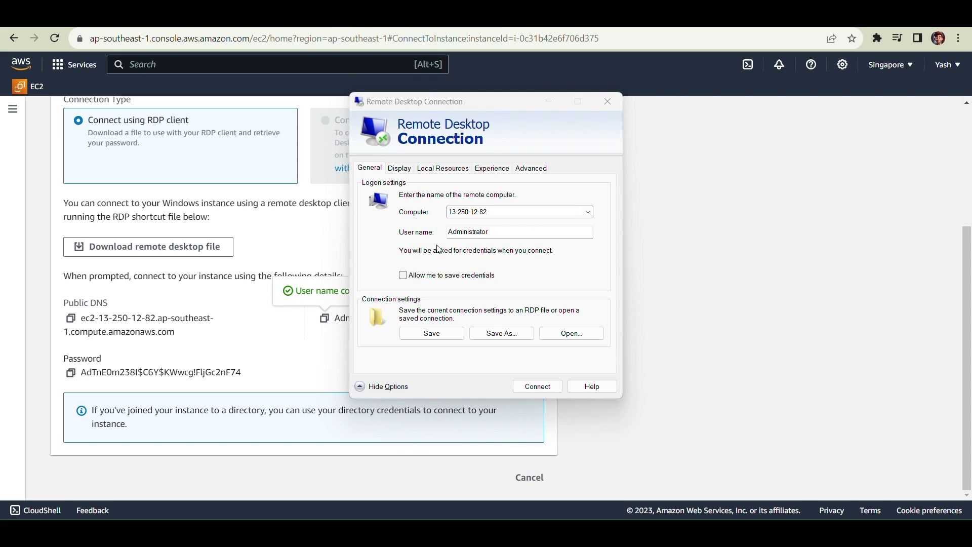
- Replace the computer name with the full public DNS ec2-13-250-12-82.ap-southeast-1.compute.amazonaws.com and start the connection
{"action": "left_click", "coordinate": [71, 319]}
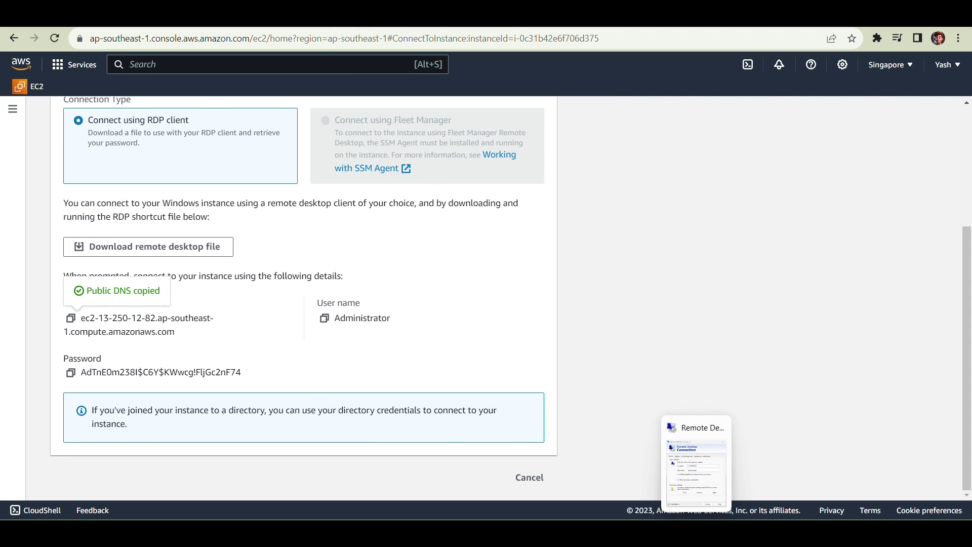
{"action": "double_click", "coordinate": [512, 214]}
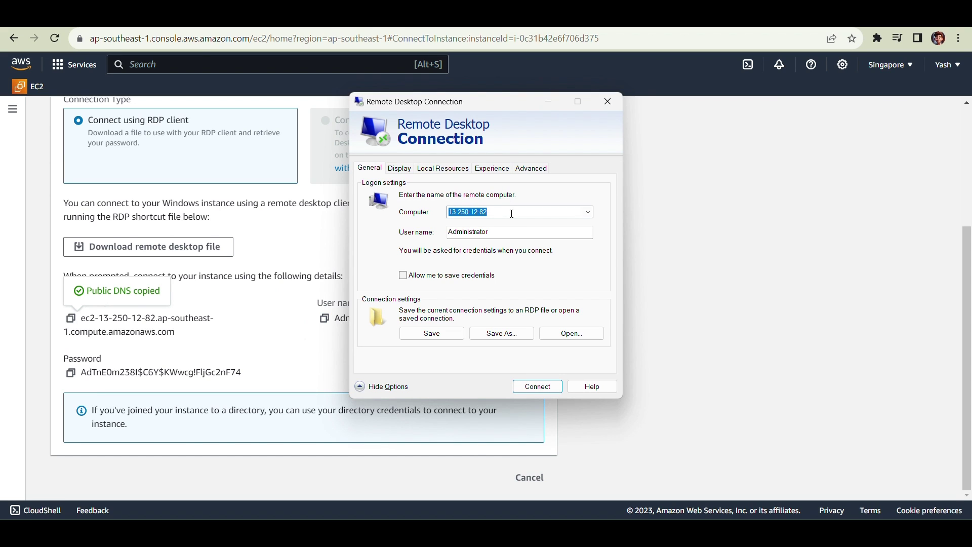
{"action": "key", "text": "ctrl+v"}
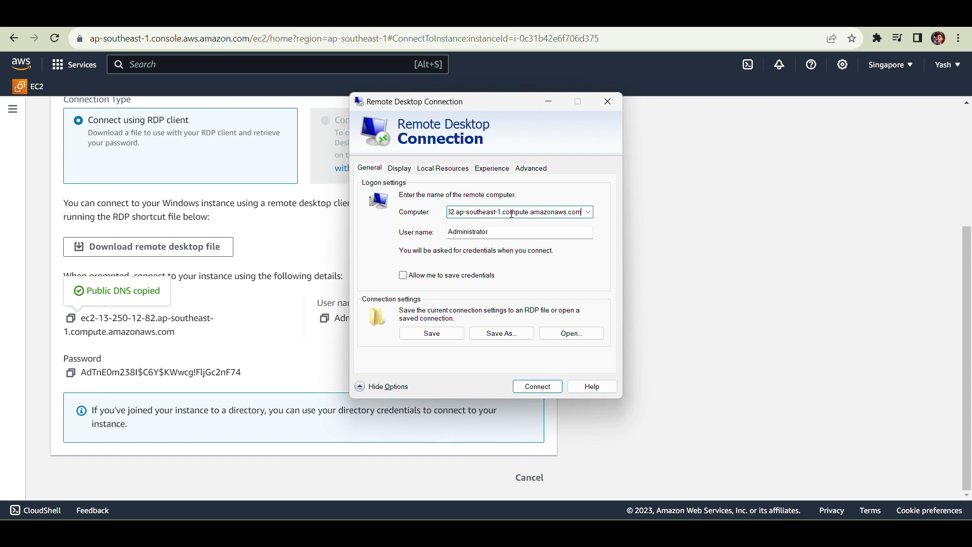
{"action": "left_click", "coordinate": [548, 389]}
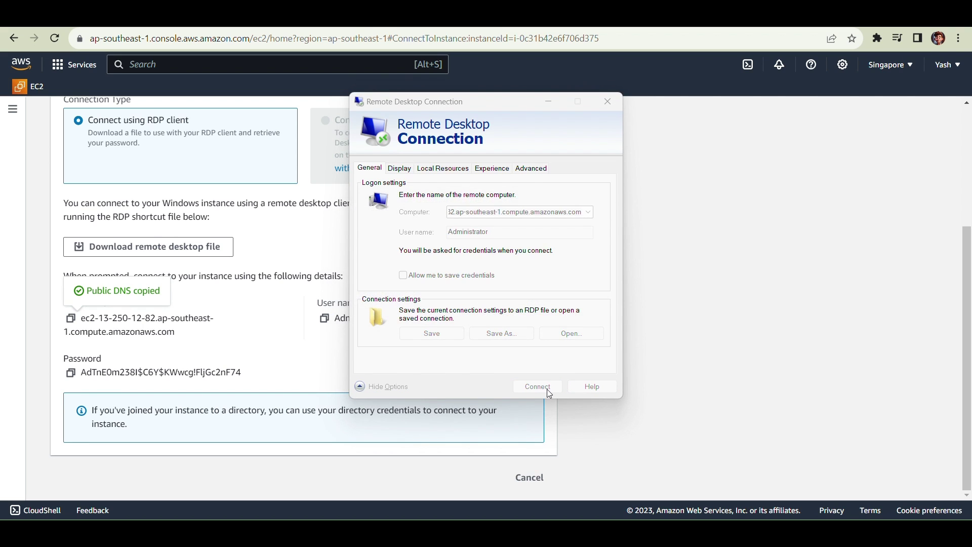
- Copy the decrypted instance password, submit it in the Administrator credentials' password field, and agree to connect despite the certificate errors
{"action": "left_click", "coordinate": [71, 378]}
{"action": "left_click", "coordinate": [72, 380]}
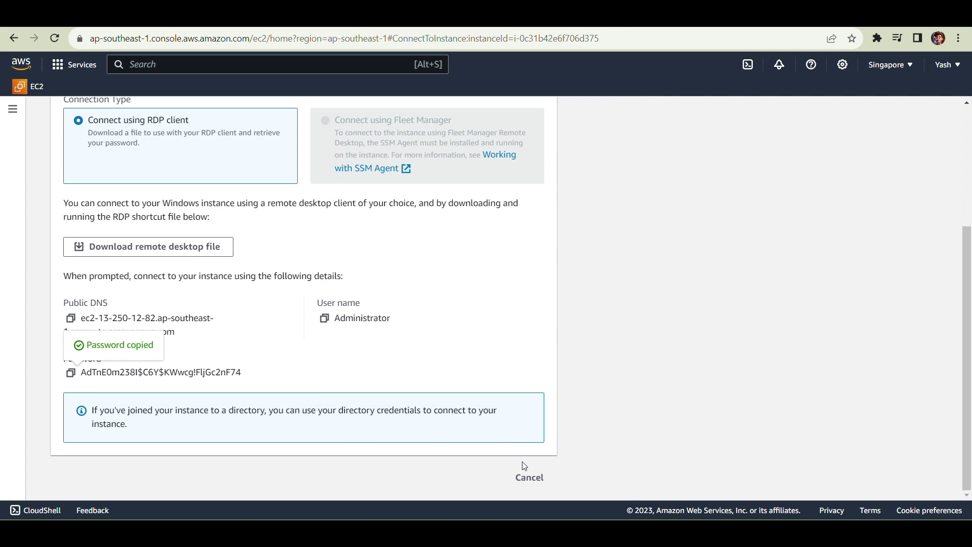
{"action": "left_click", "coordinate": [696, 535]}
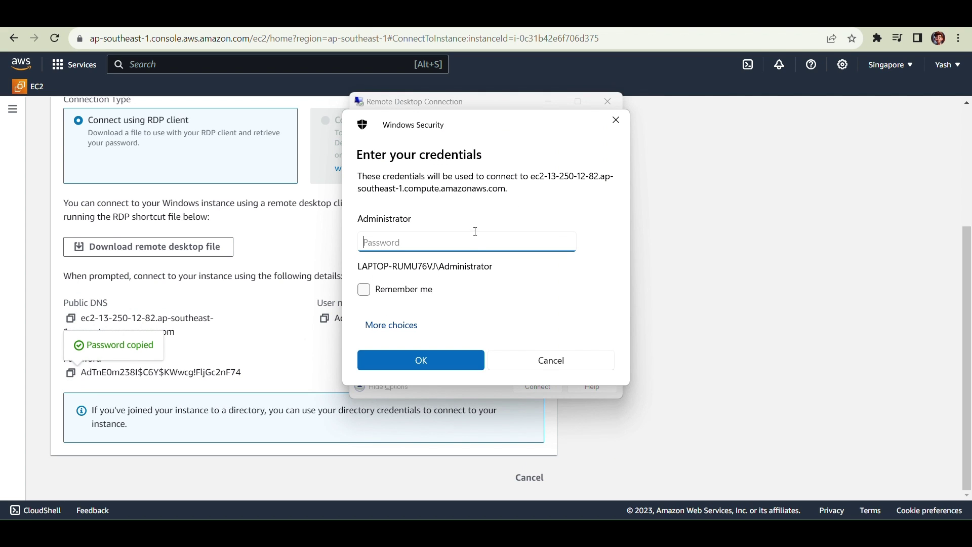
{"action": "key", "text": "ctrl+v"}
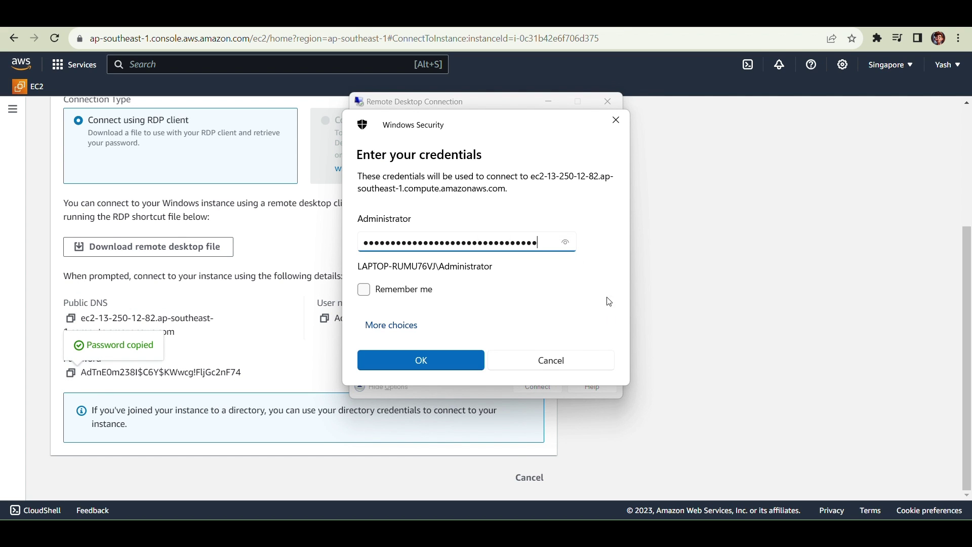
{"action": "left_click", "coordinate": [448, 365]}
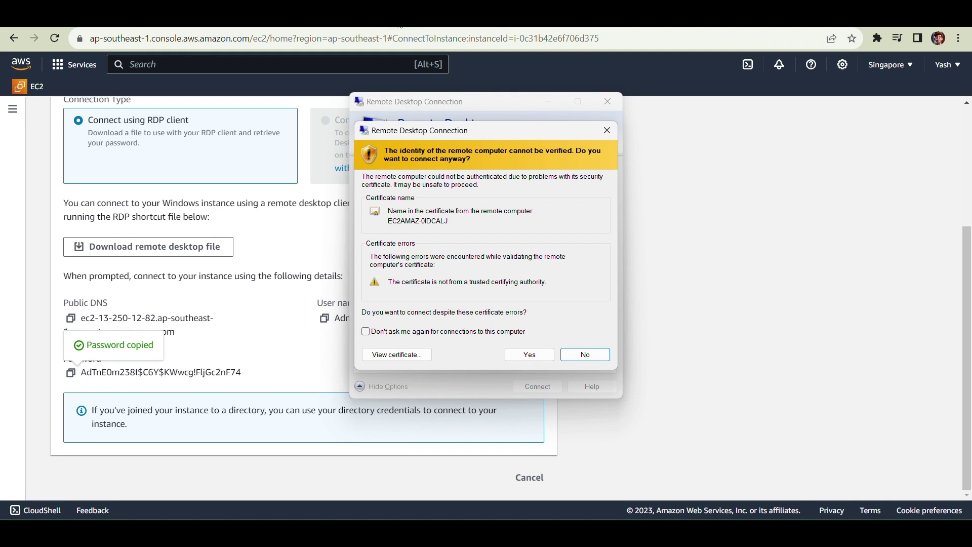
{"action": "left_click", "coordinate": [411, 26]}
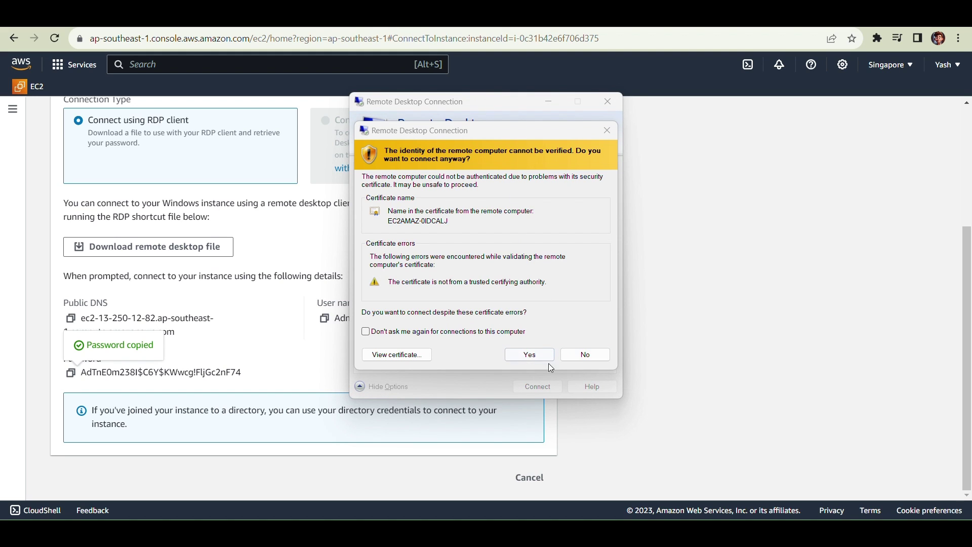
{"action": "left_click", "coordinate": [523, 355]}
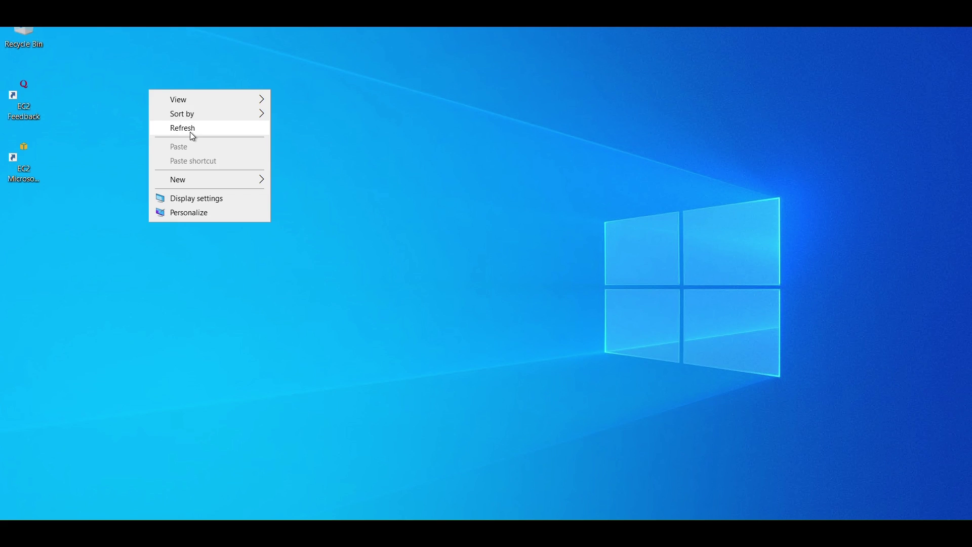
- Refresh the remote instance's desktop and allow the PC to be discoverable on Network 2
{"action": "left_click", "coordinate": [189, 132]}
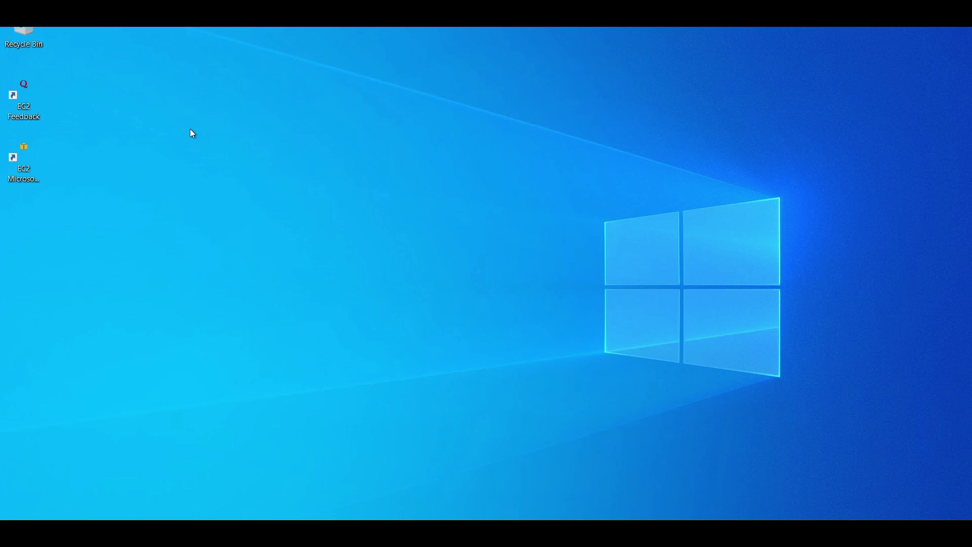
{"action": "right_click", "coordinate": [186, 87]}
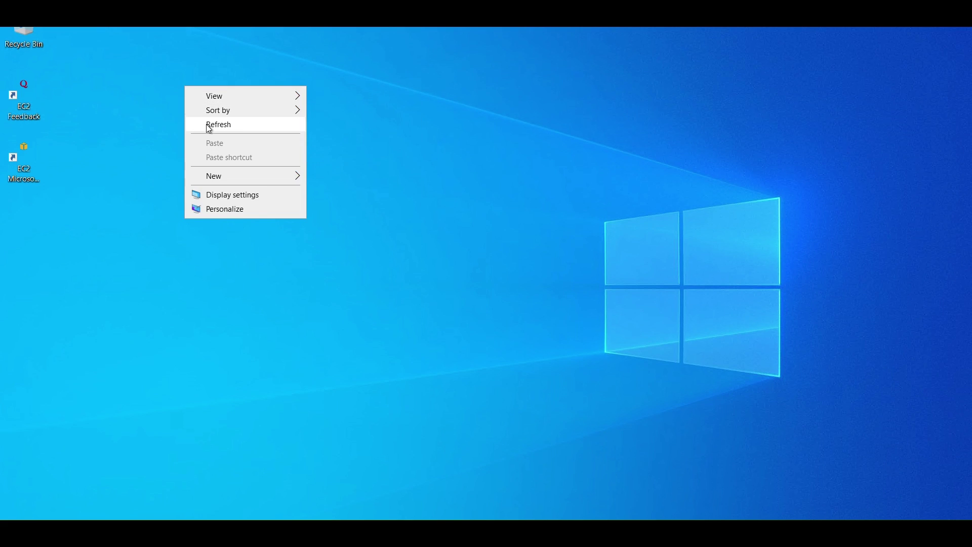
{"action": "left_click", "coordinate": [207, 125]}
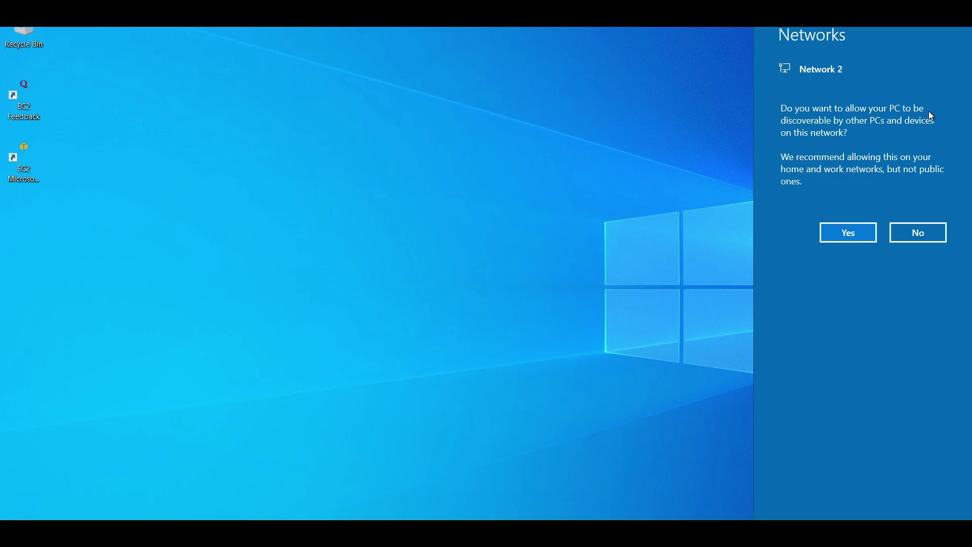
{"action": "left_click", "coordinate": [842, 228]}
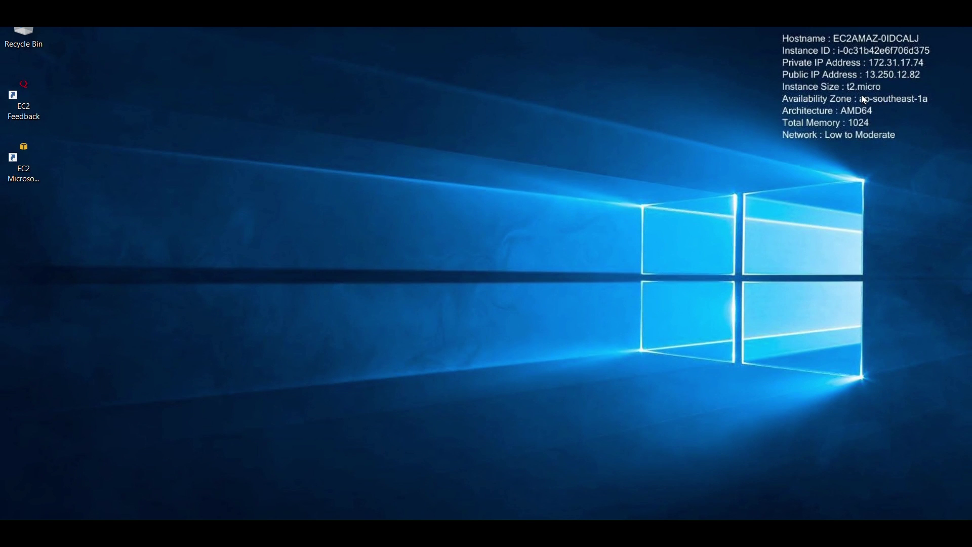
{"action": "right_click", "coordinate": [688, 98]}
{"action": "left_click", "coordinate": [704, 138]}
- Open This PC in the remote instance's File Explorer, review its drive and system specifications, and close both windows
{"action": "key", "text": "super+e"}
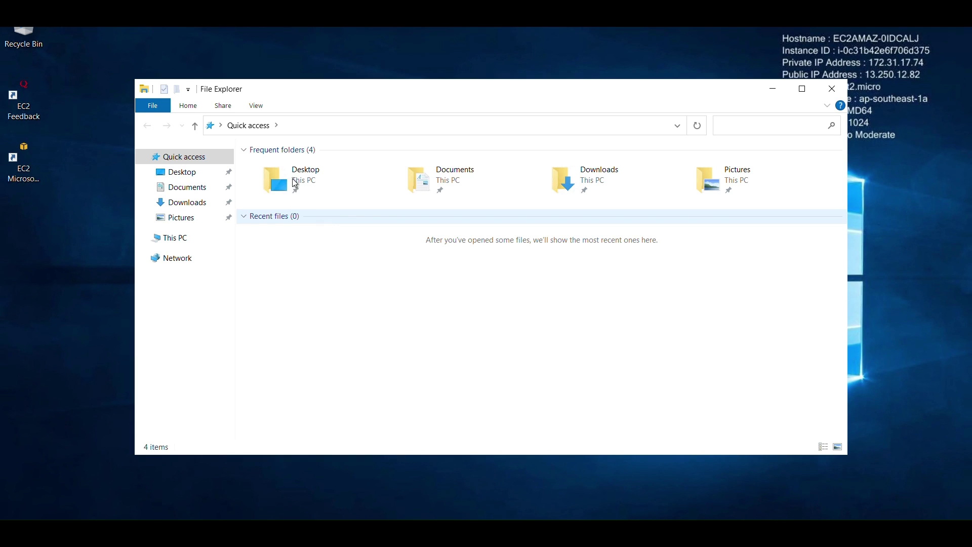
{"action": "left_click", "coordinate": [195, 240]}
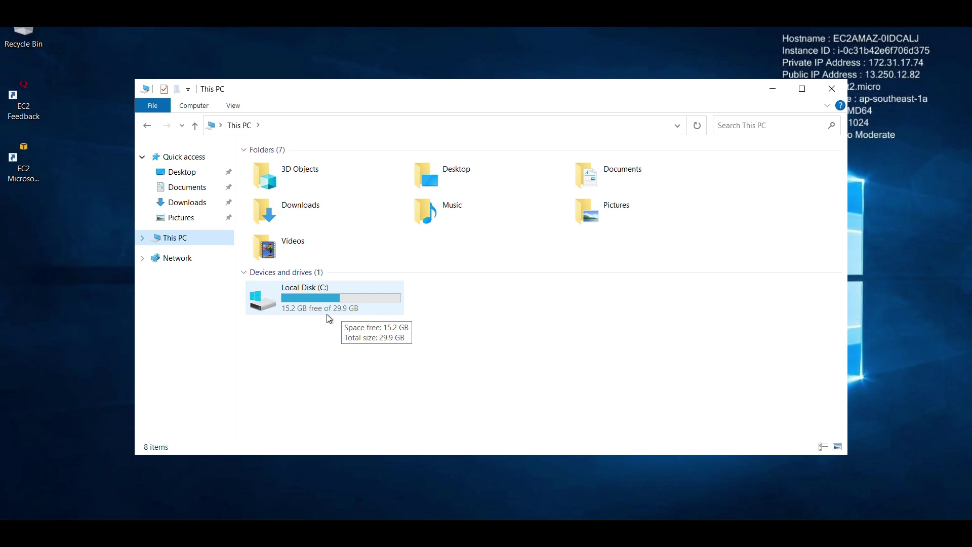
{"action": "right_click", "coordinate": [194, 241]}
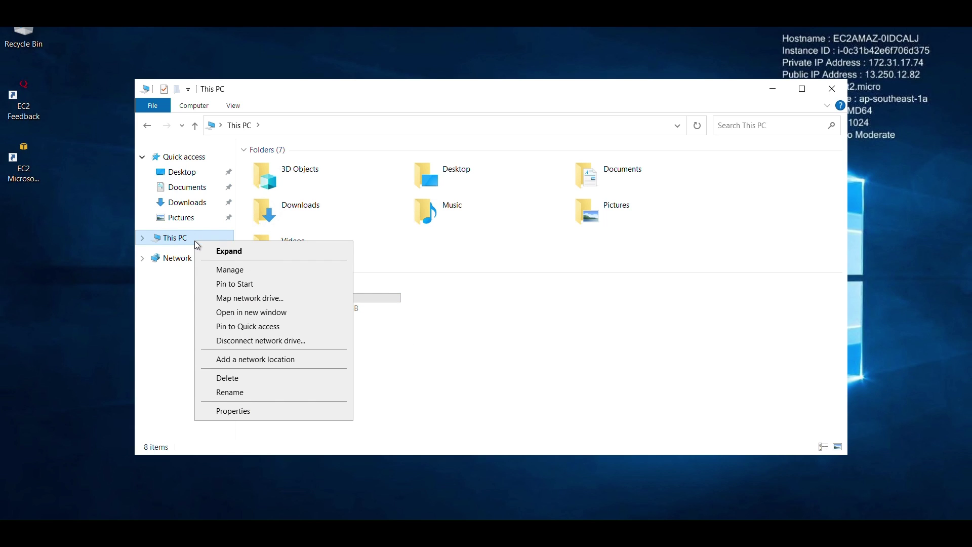
{"action": "left_click", "coordinate": [259, 414]}
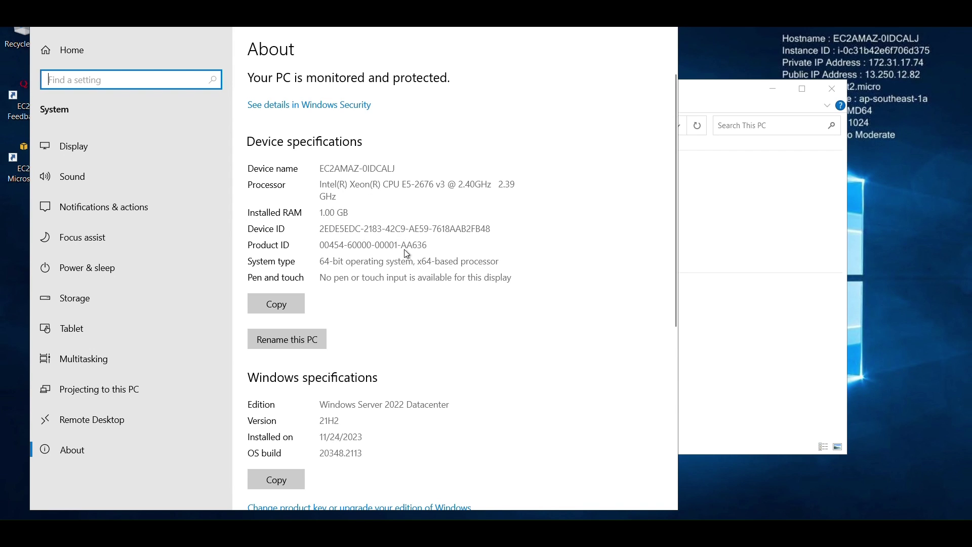
{"action": "scroll", "coordinate": [452, 306], "scroll_direction": "down", "scroll_amount": 5}
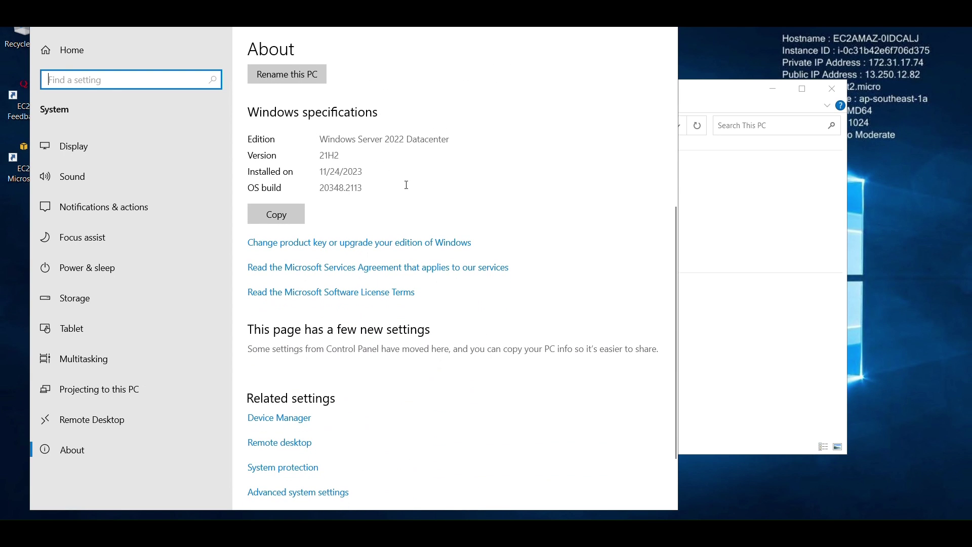
{"action": "scroll", "coordinate": [429, 181], "scroll_direction": "up", "scroll_amount": 5}
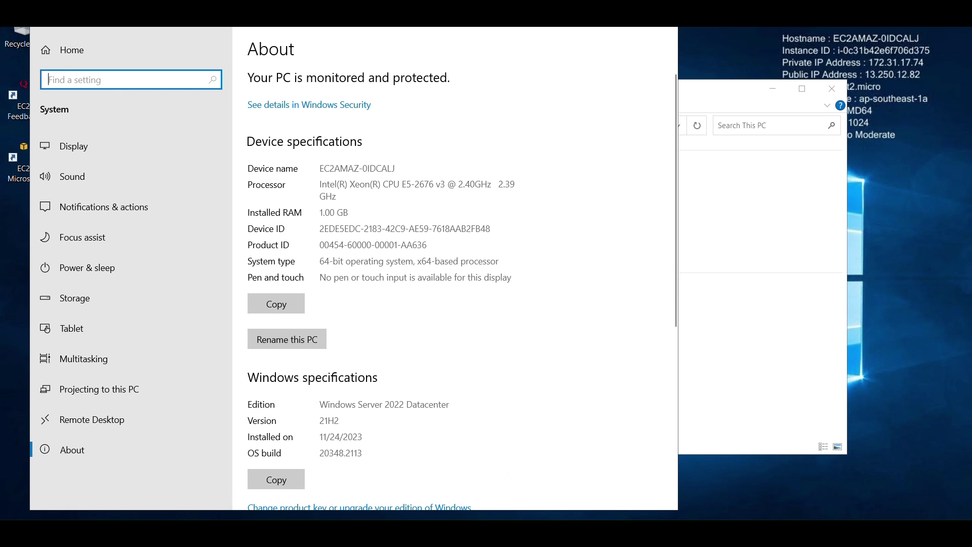
{"action": "key", "text": "alt+F4"}
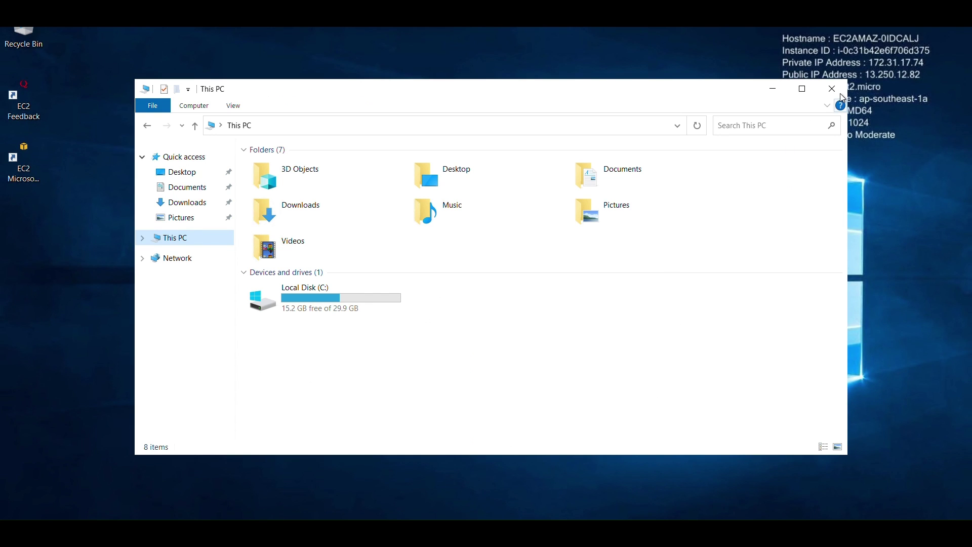
{"action": "left_click", "coordinate": [832, 90]}
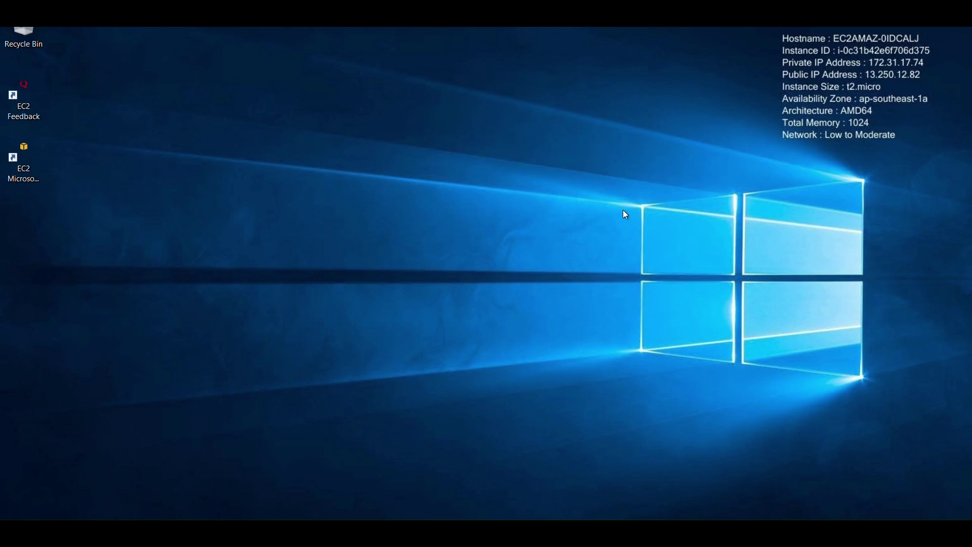